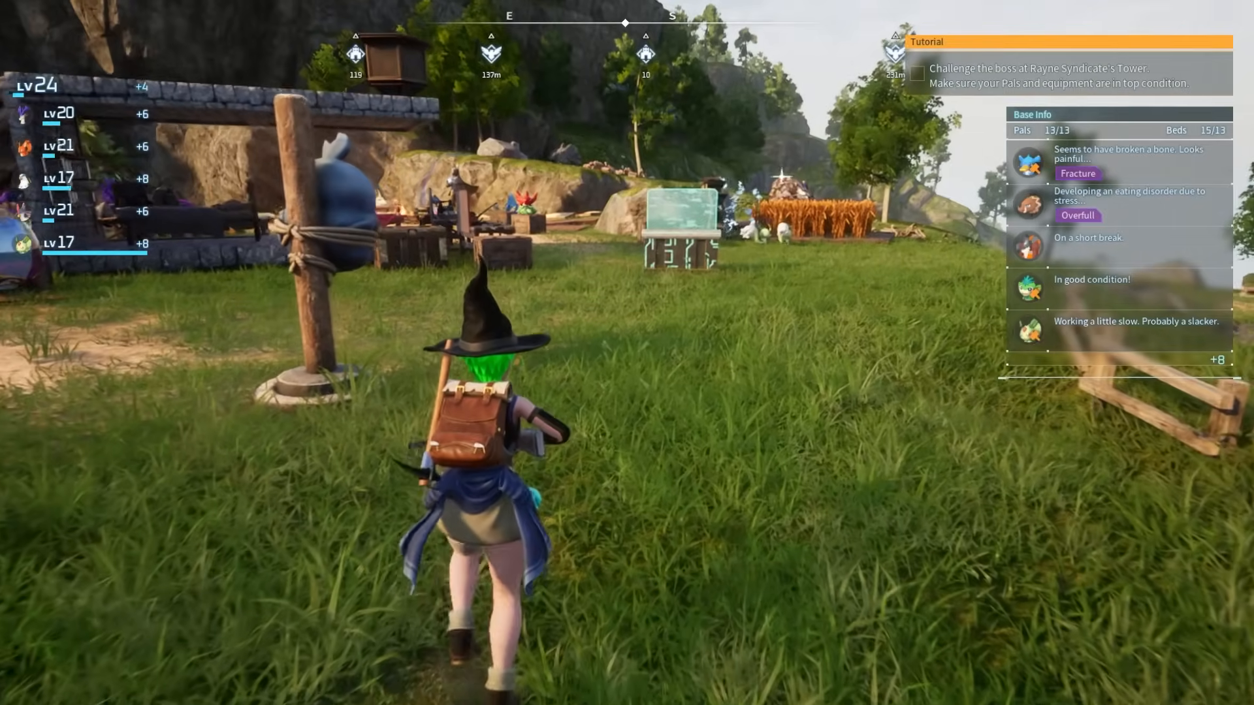
Step: Run the character around the base and hillside, then bring up the pause menu
key(a)
key(s)
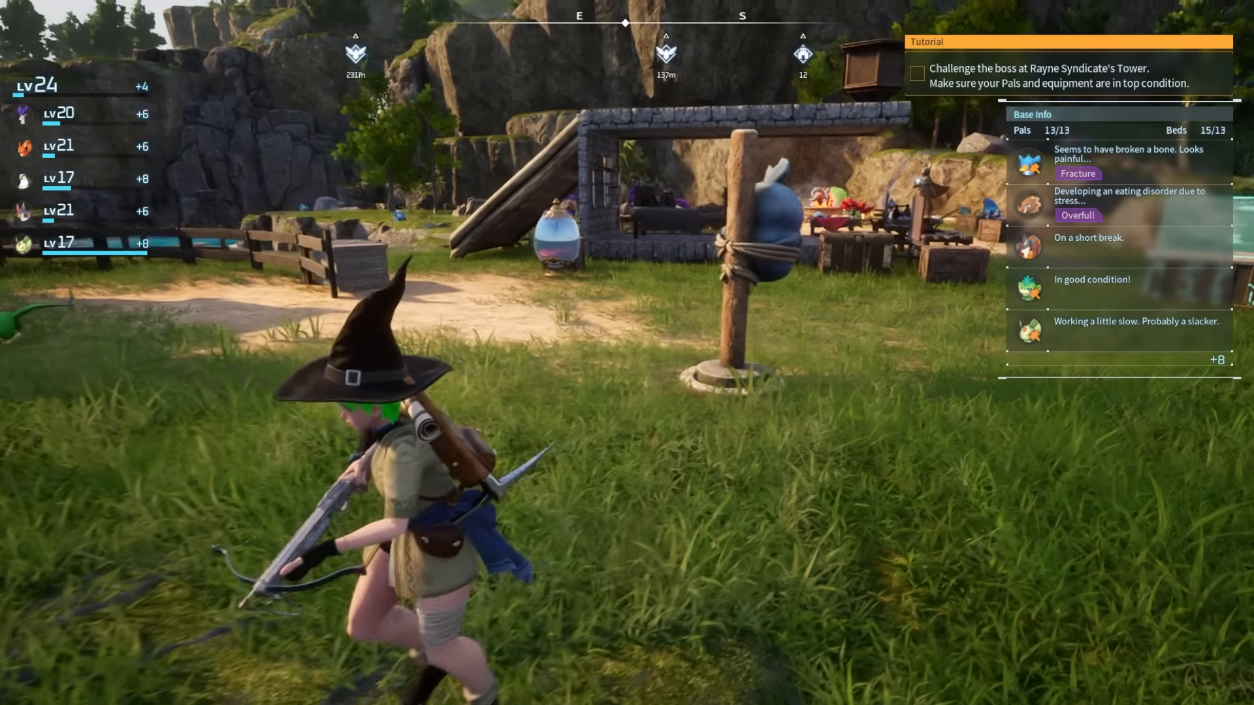
key(w)
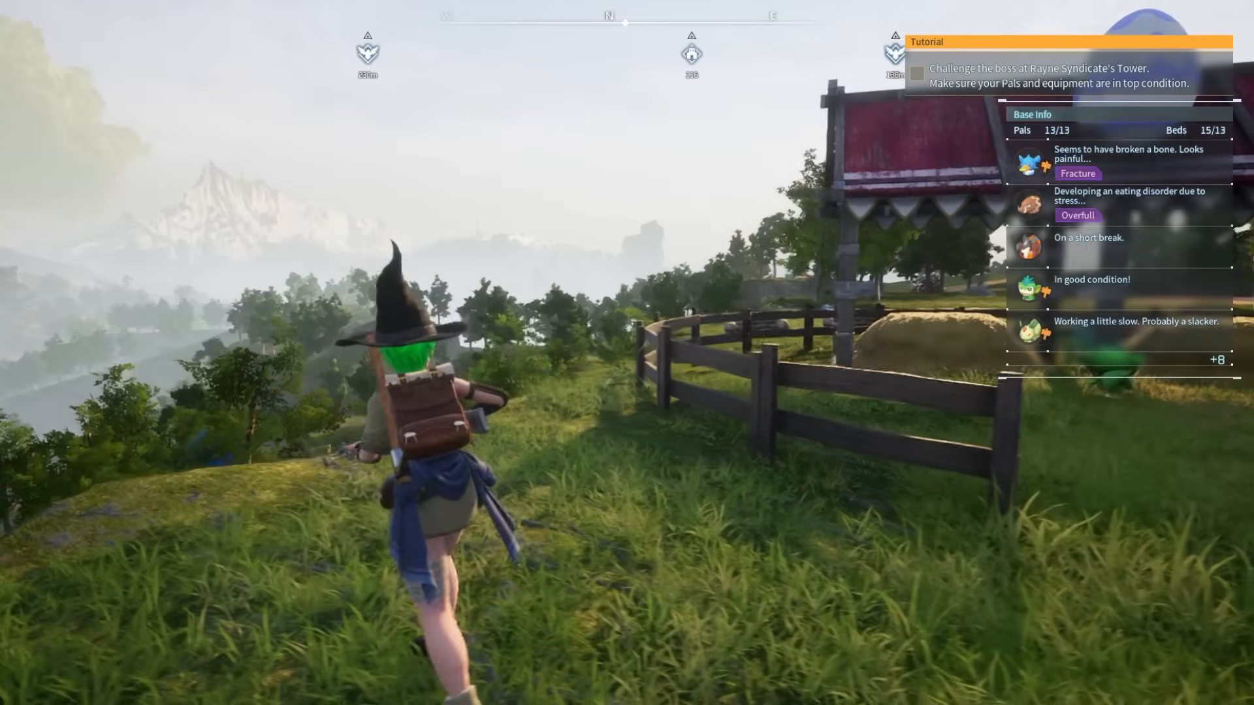
key(w)
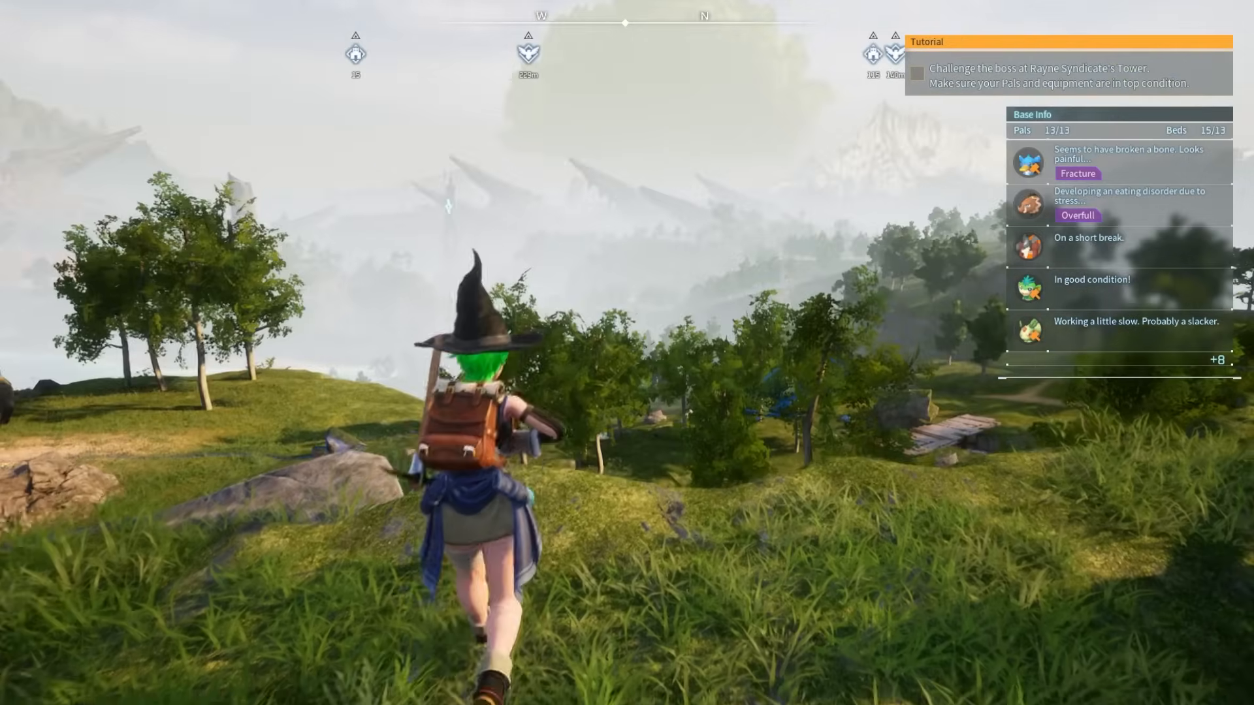
key(w)
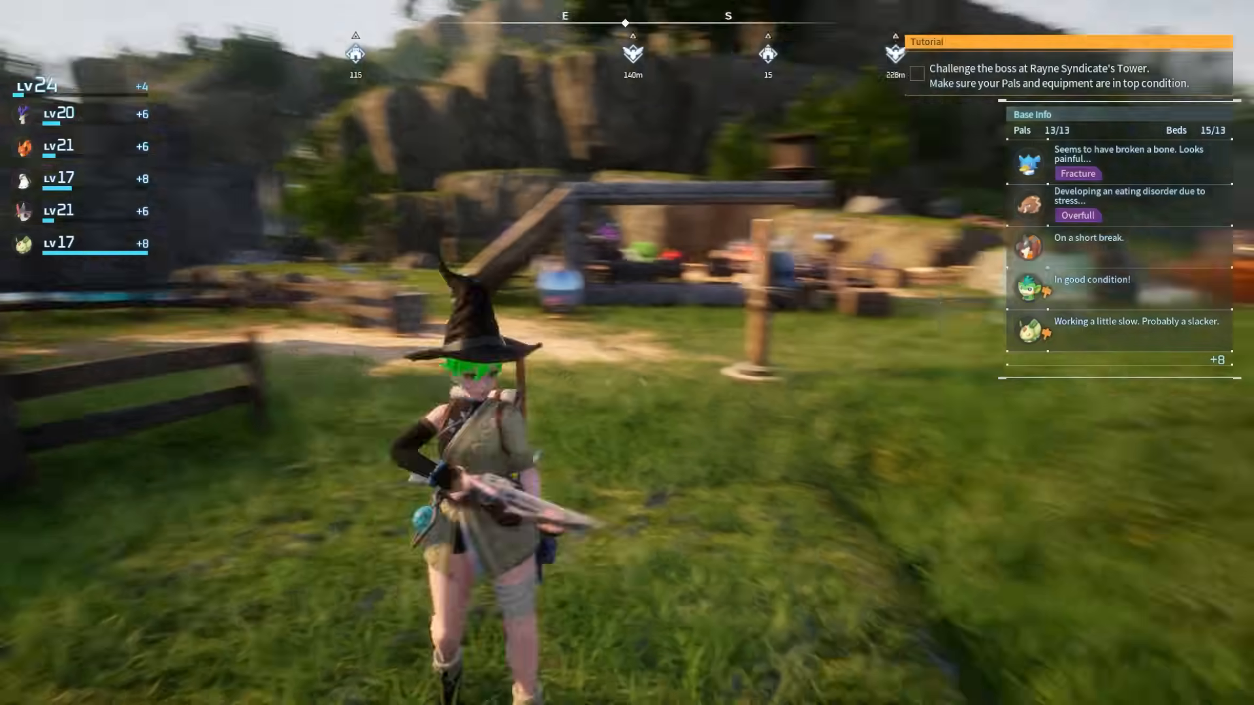
key(d)
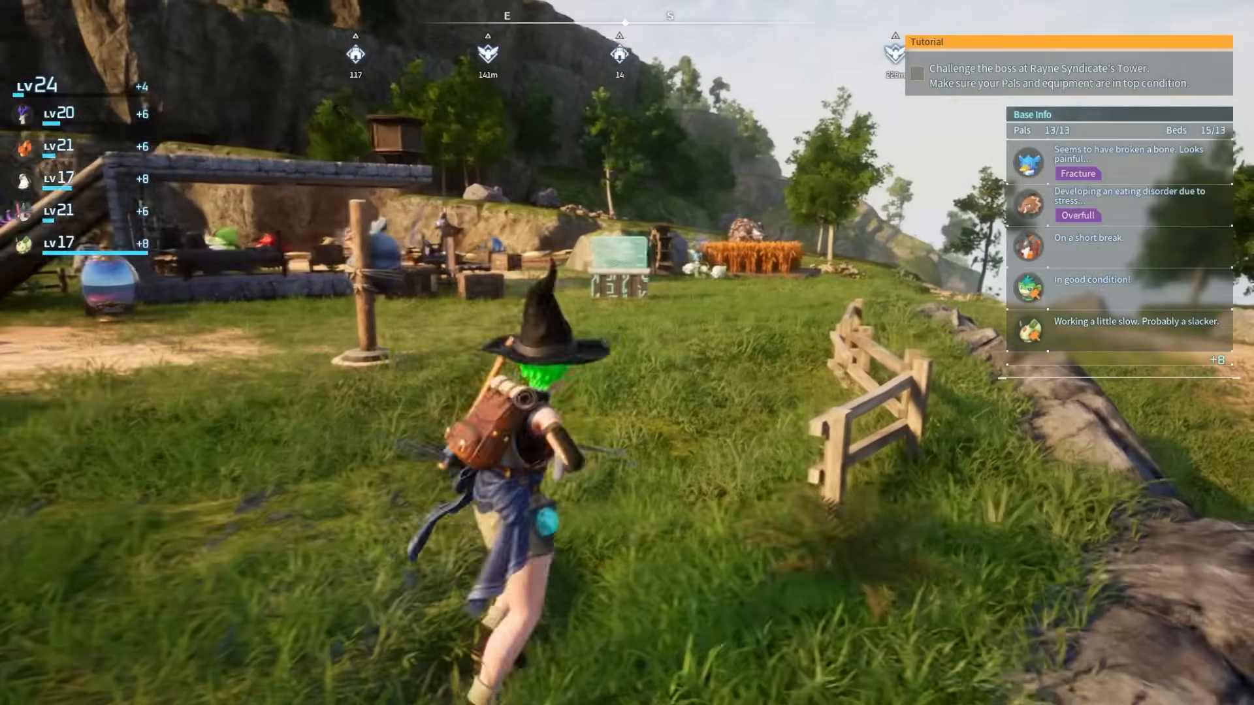
key(w)
key(w)
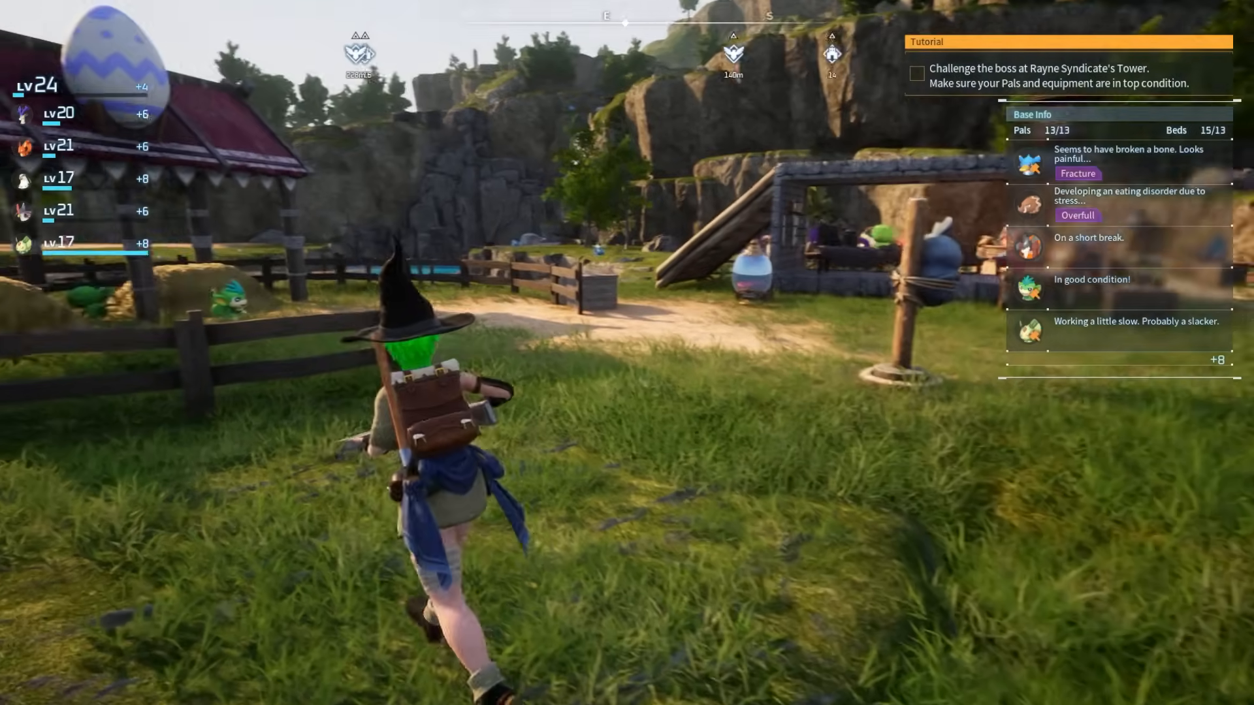
key(Escape)
Step: Confirm returning to the title screen and open the dedicated server list under Join Multiplayer Game
click(323, 580)
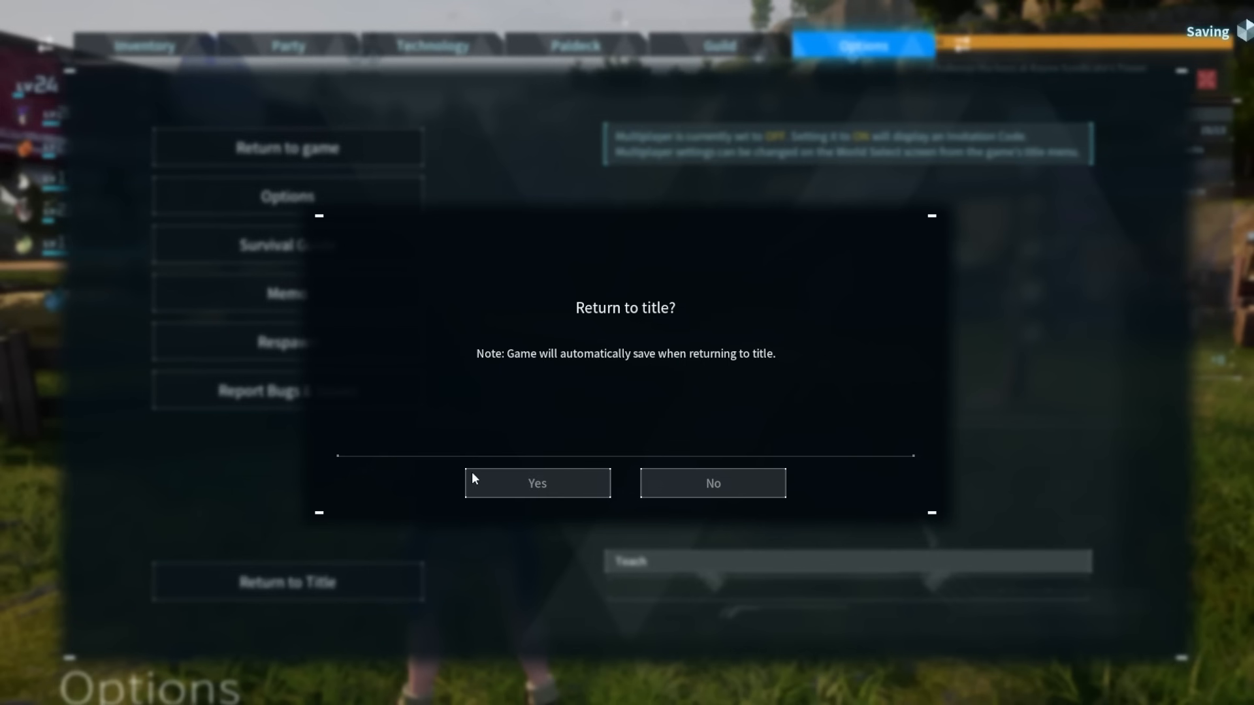
click(512, 478)
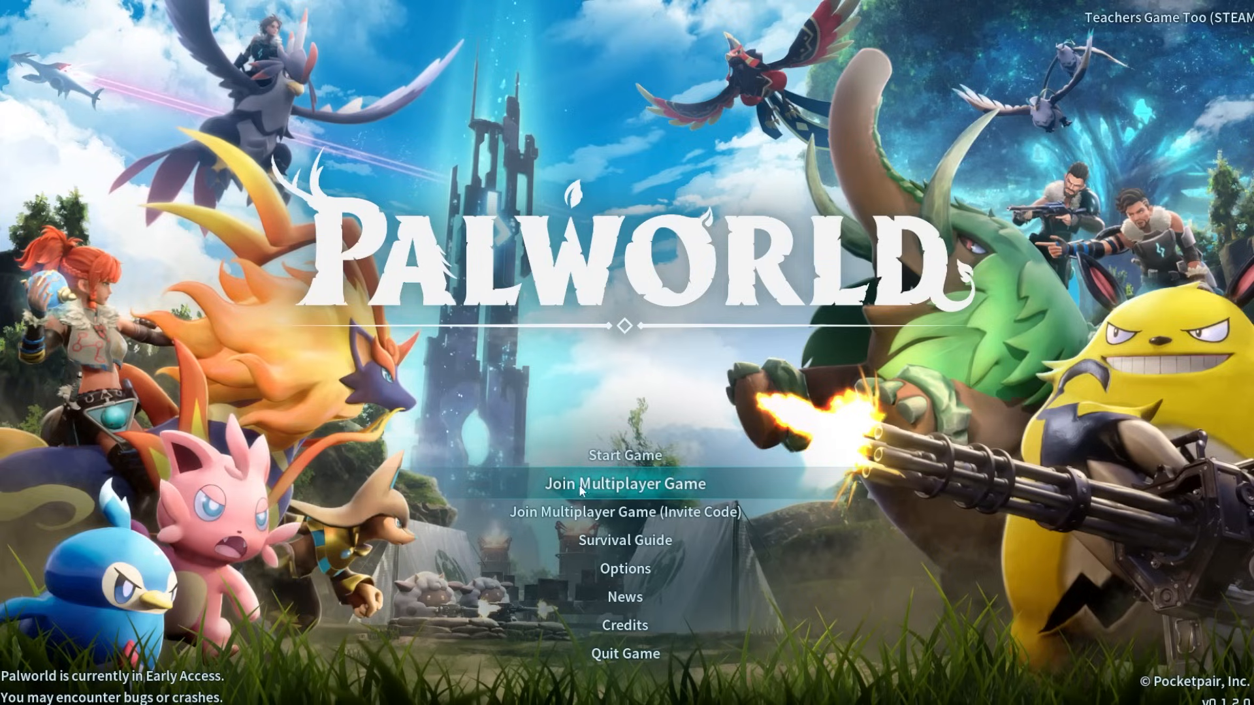
click(614, 485)
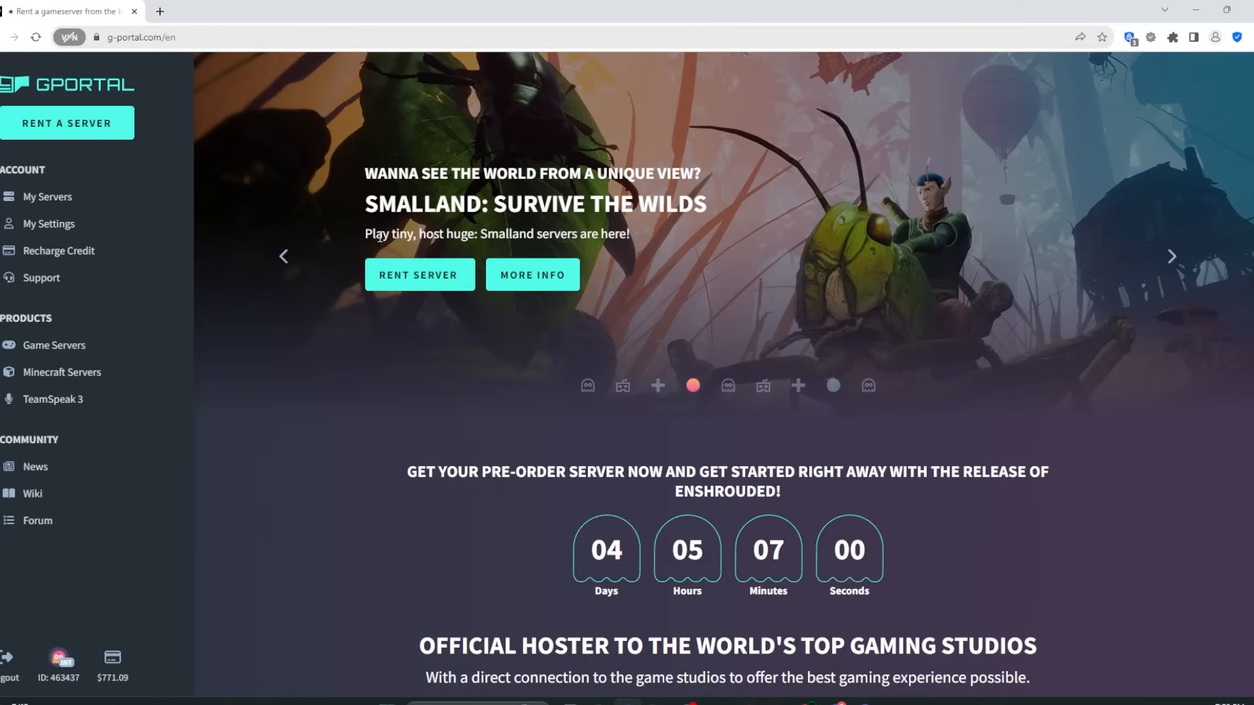
Step: Find the Palworld card under Our Top Games and choose ORDER NOW
scroll(655, 369, down, 14)
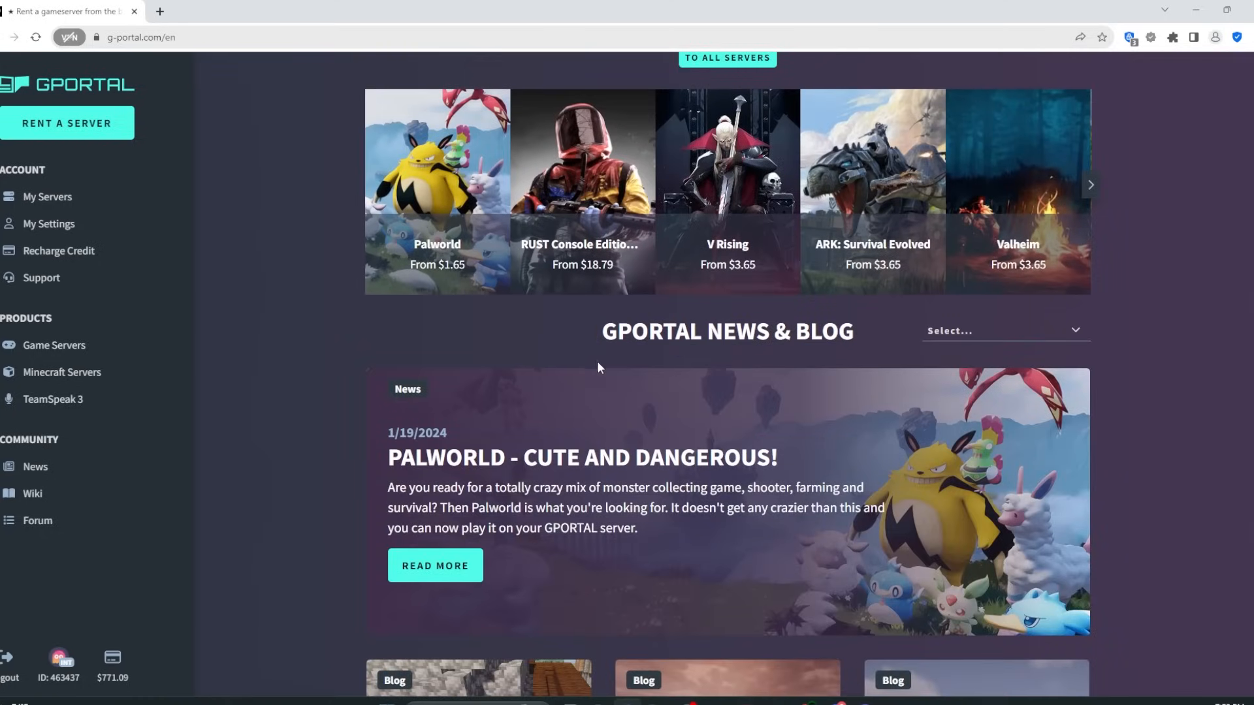
scroll(400, 364, down, 2)
scroll(400, 333, up, 3)
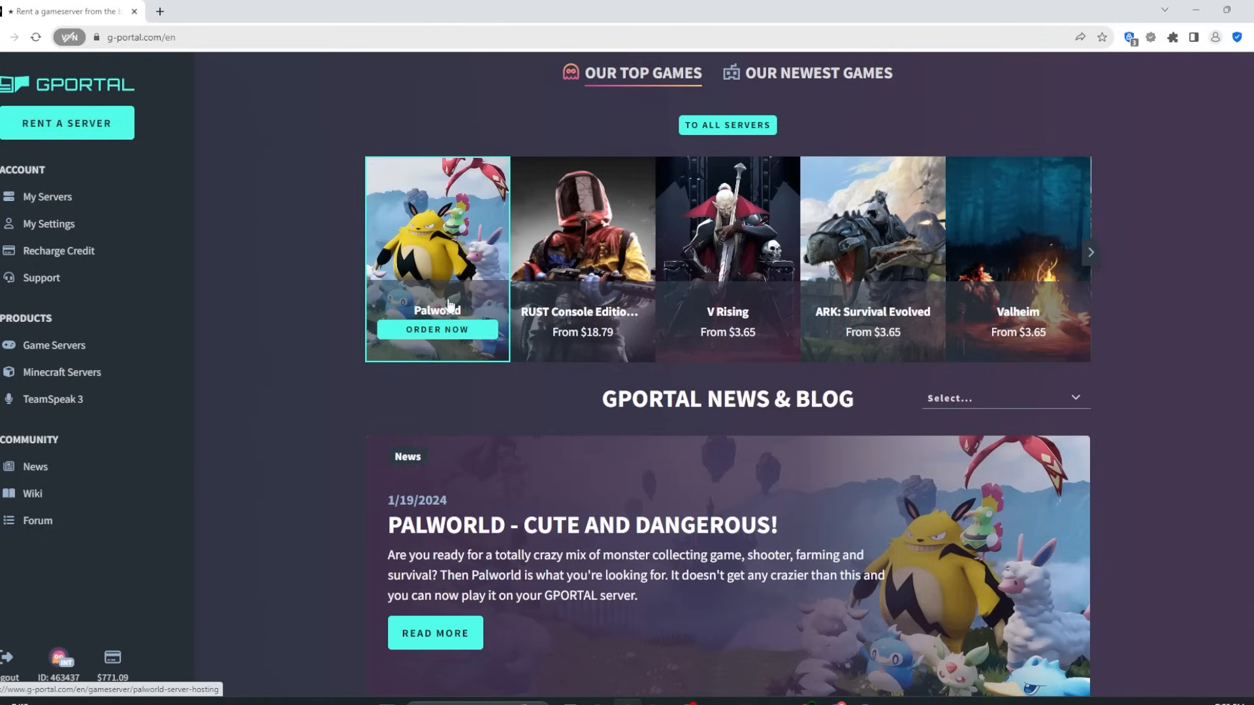
click(446, 337)
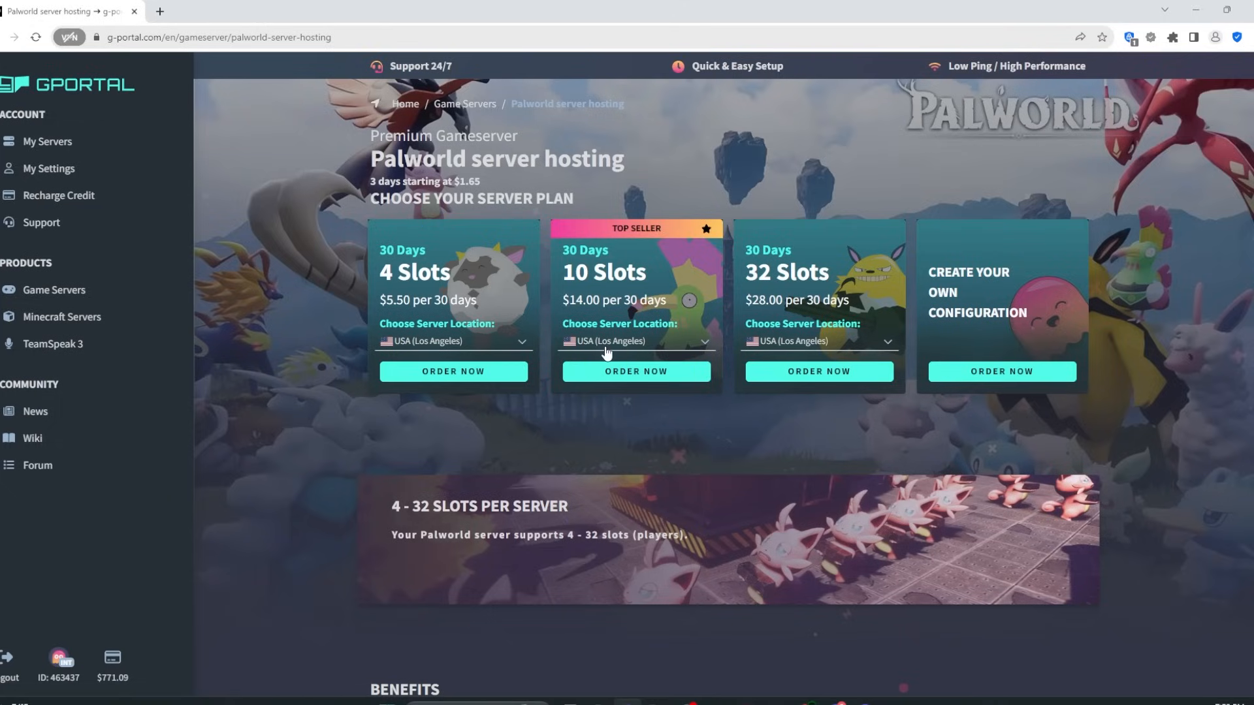
Step: Buy the 10-slot, 30-day Palworld plan for US$14.00, paid from the account balance
click(630, 378)
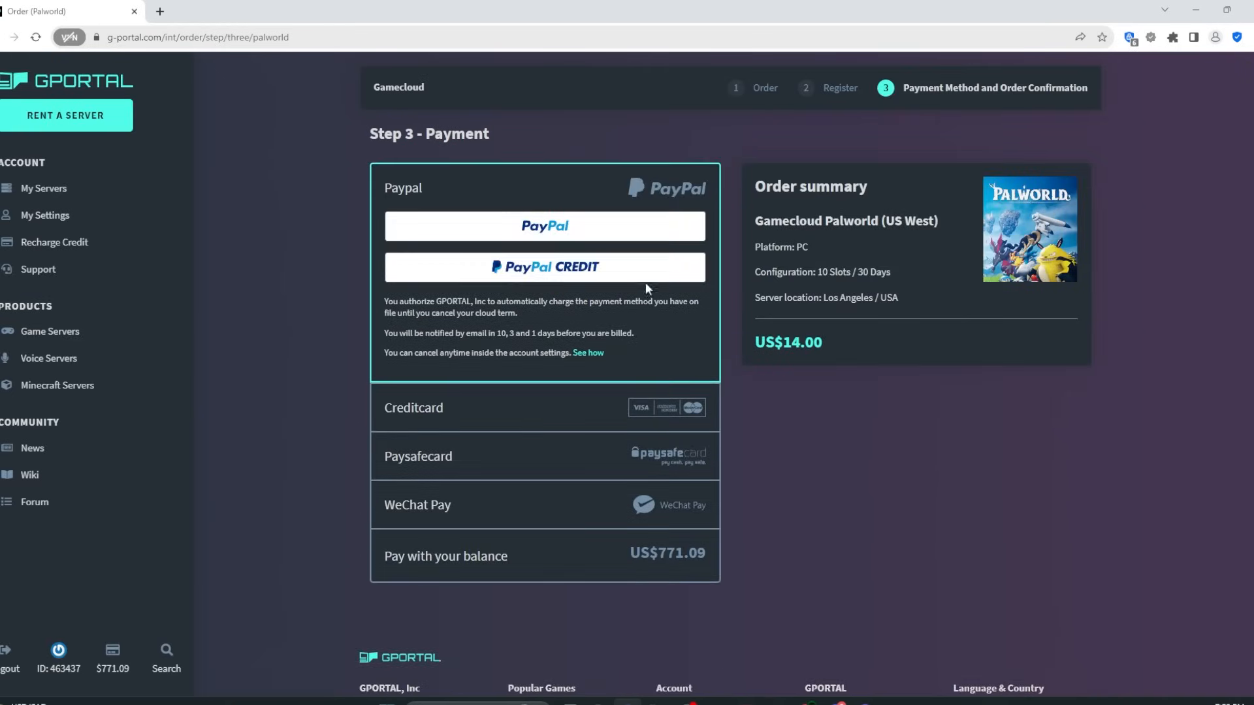
click(489, 555)
click(565, 431)
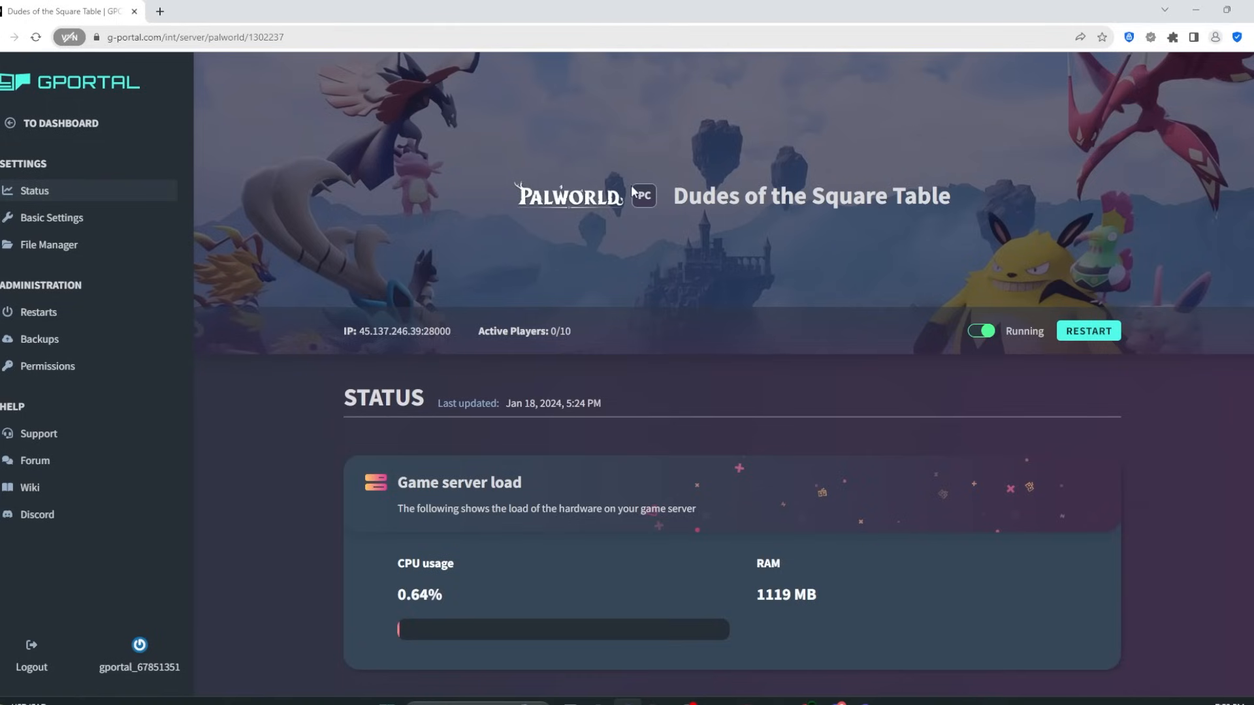
Step: Review the server's IP and Access data panel, briefly visiting Basic Settings before returning to Status
scroll(547, 271, down, 3)
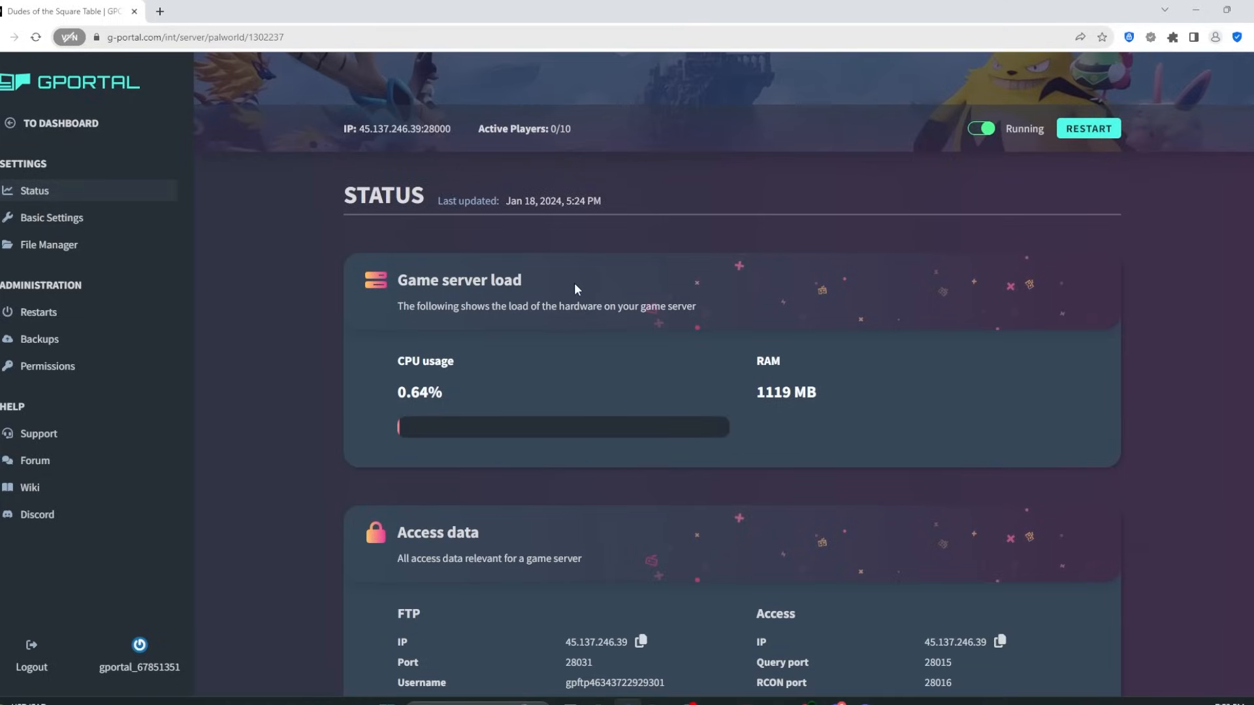
scroll(574, 282, up, 3)
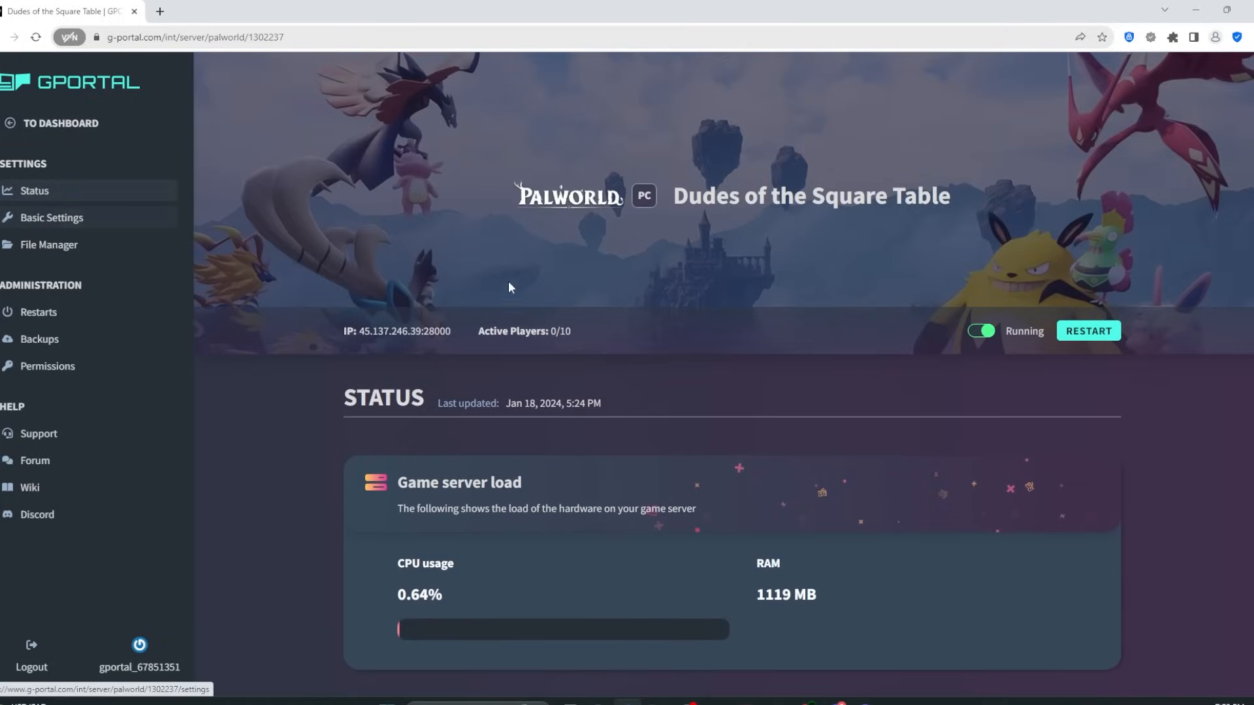
scroll(547, 345, down, 6)
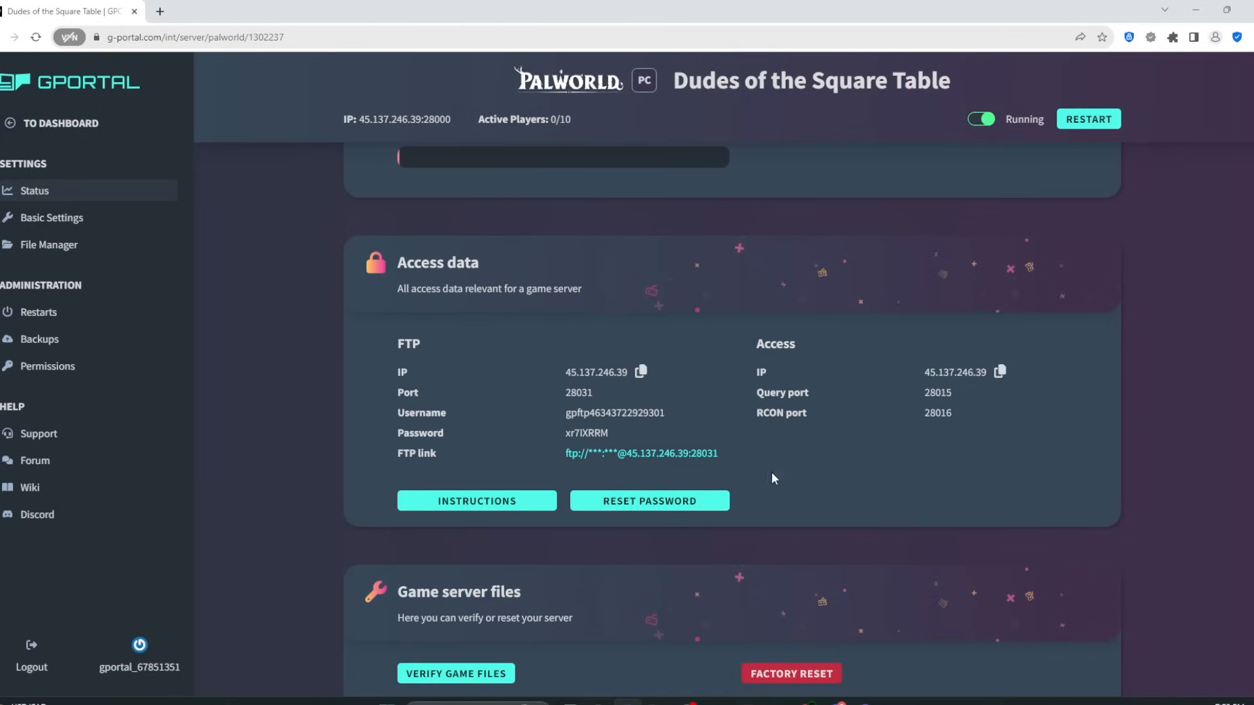
scroll(798, 366, down, 2)
scroll(770, 377, up, 1)
scroll(770, 385, up, 5)
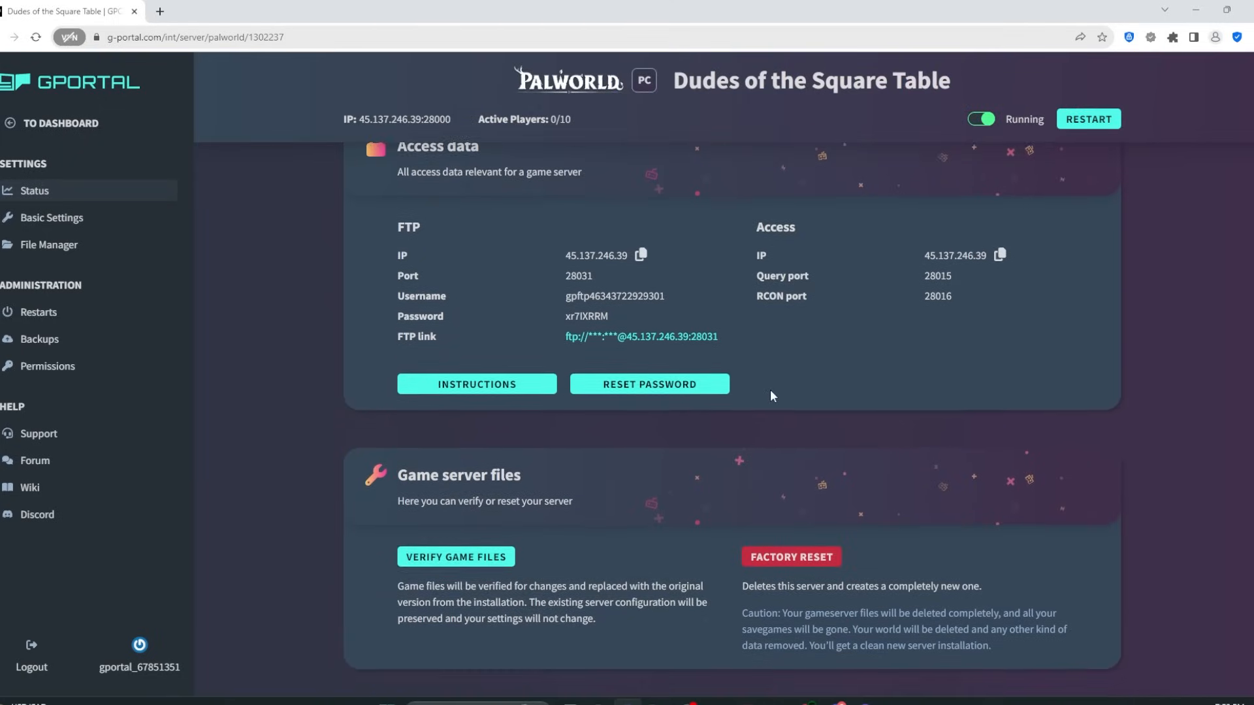
scroll(771, 396, down, 5)
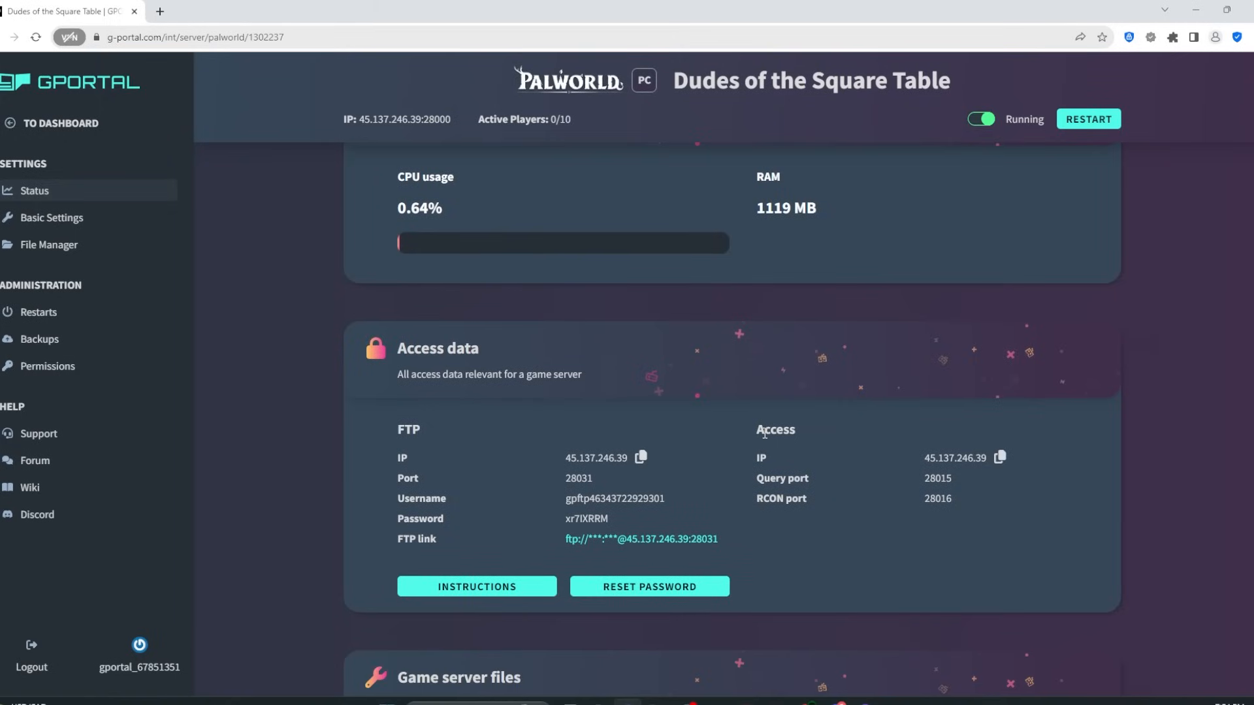
scroll(757, 436, up, 5)
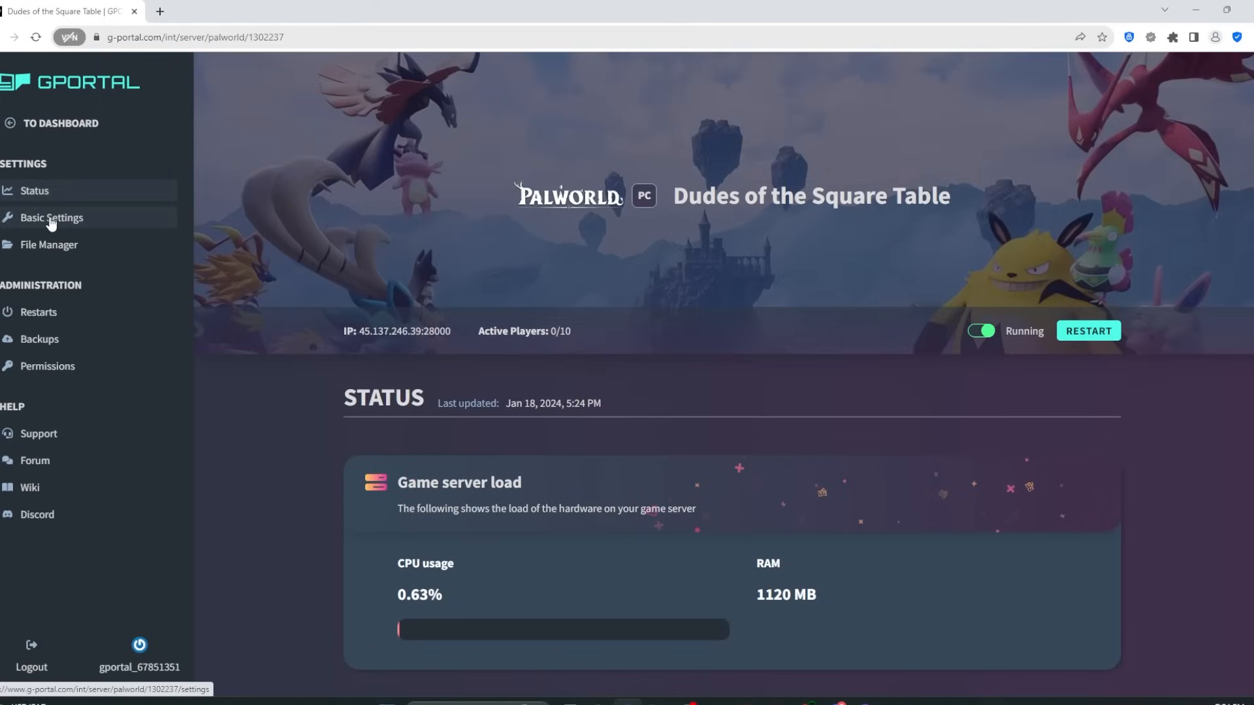
click(51, 222)
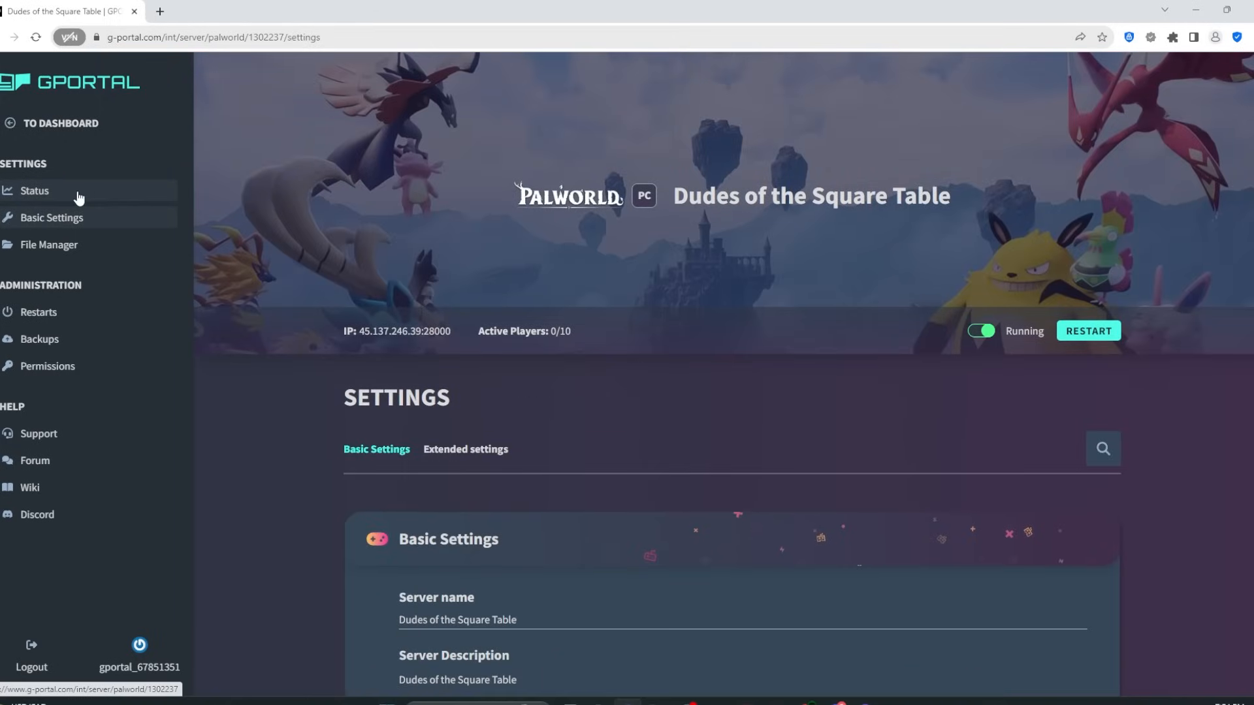
click(65, 194)
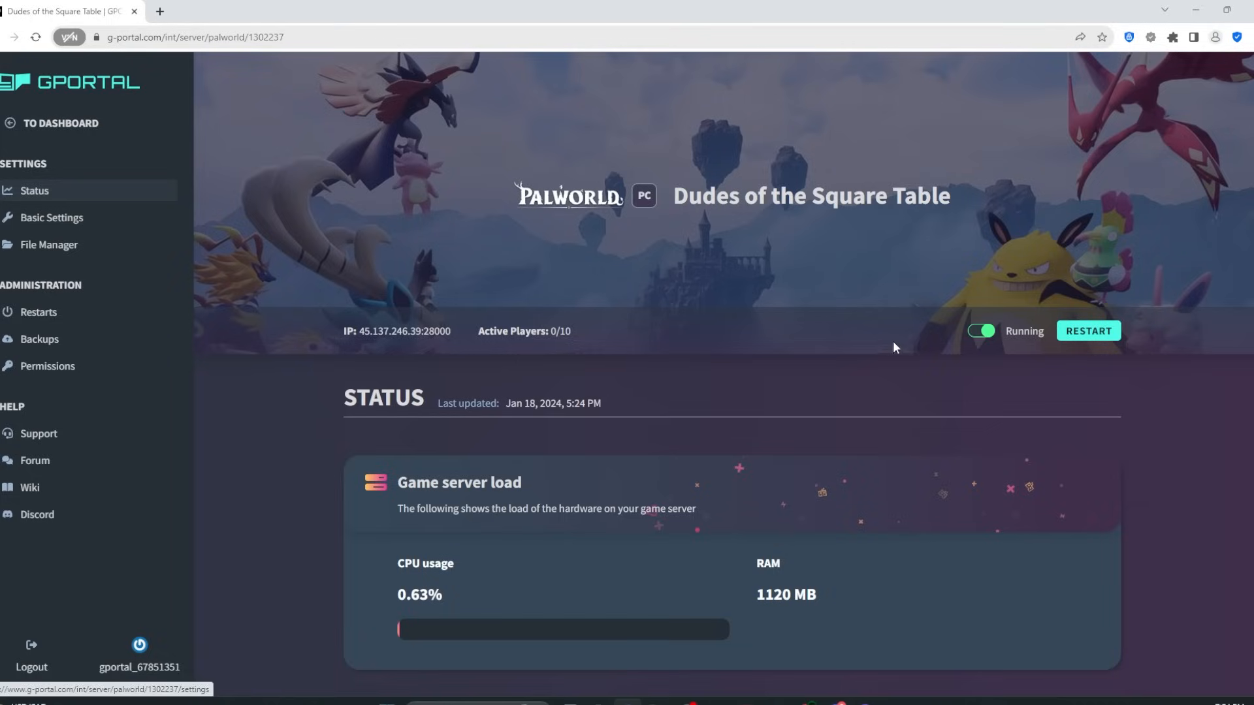
Step: Reopen Basic Settings and select the existing server name and description text
click(52, 218)
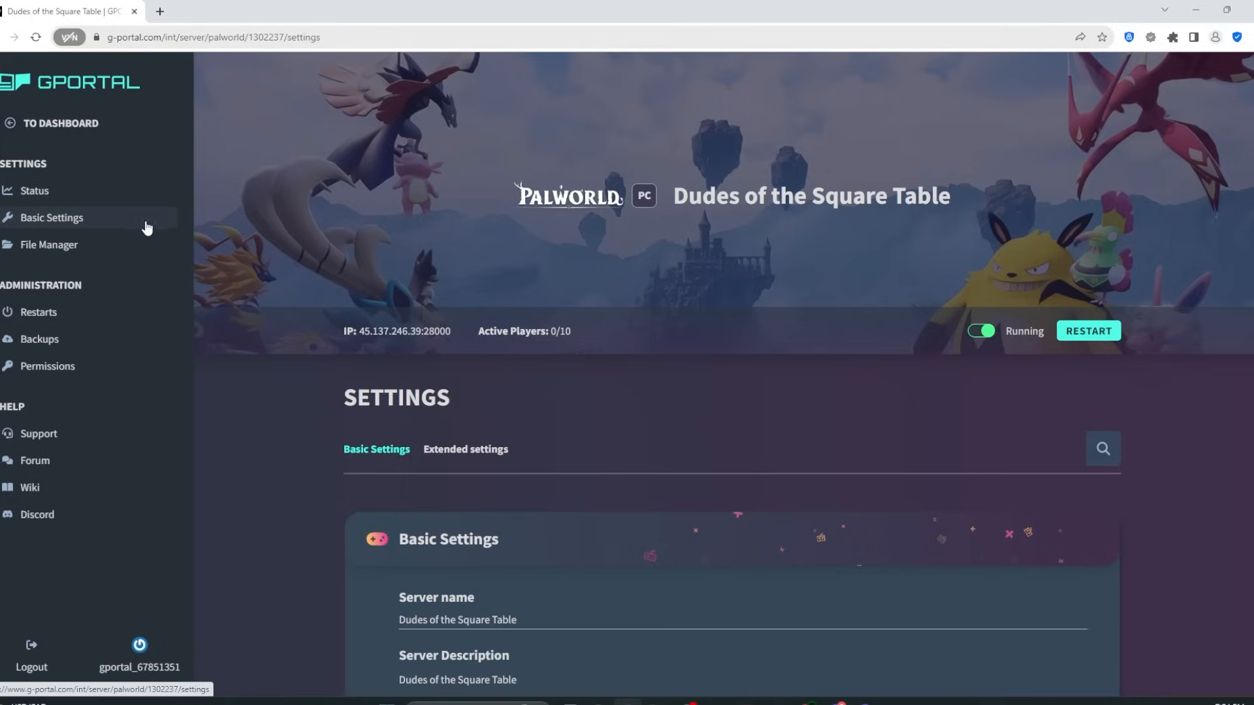
scroll(488, 319, down, 7)
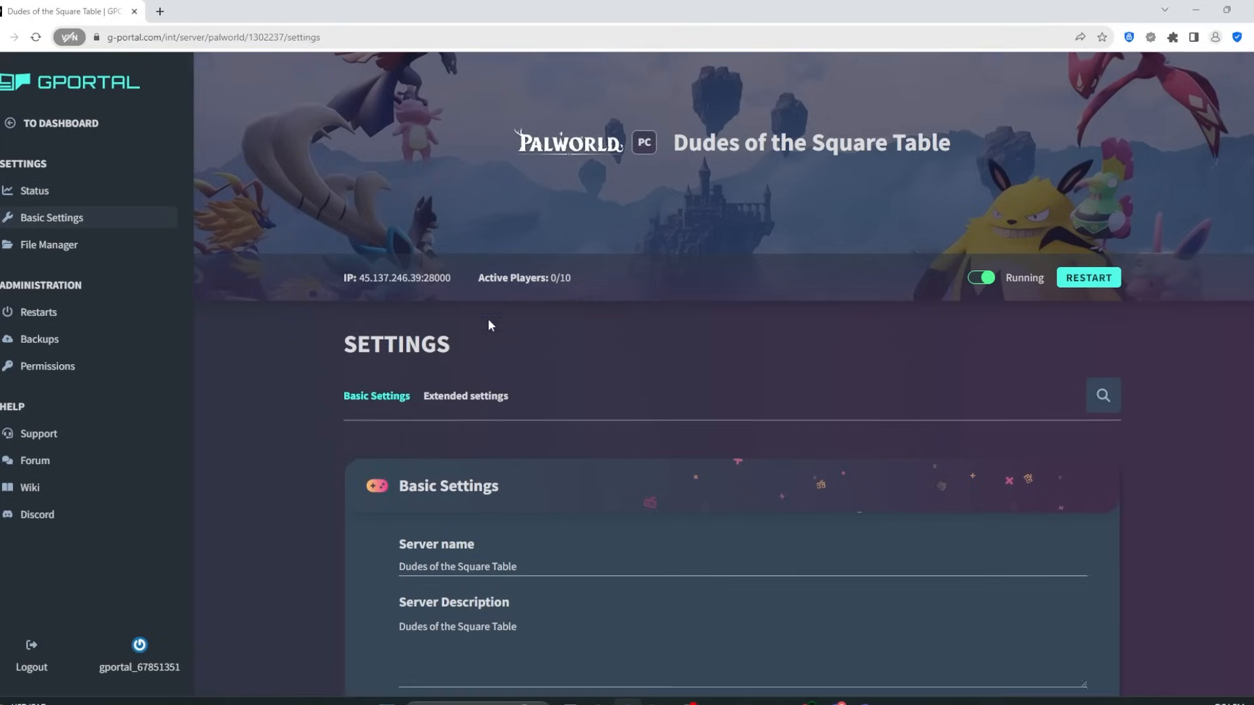
scroll(542, 314, up, 2)
drag(542, 282, 307, 282)
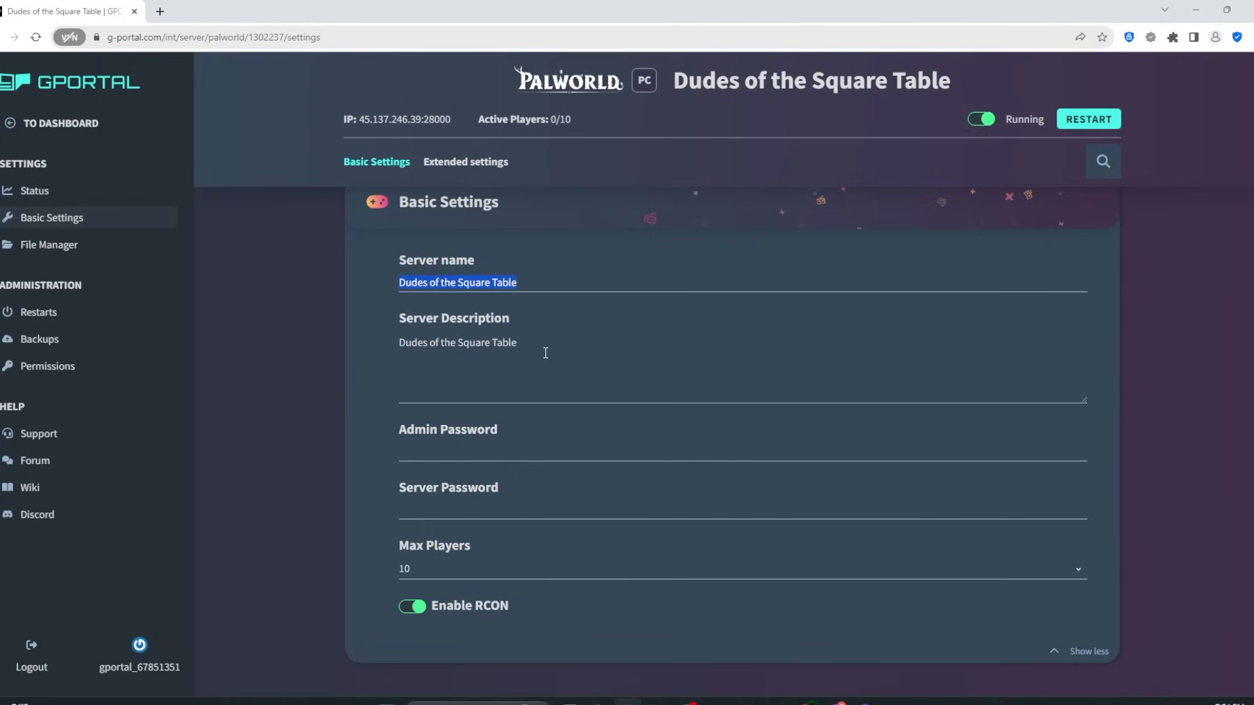
drag(540, 345, 364, 340)
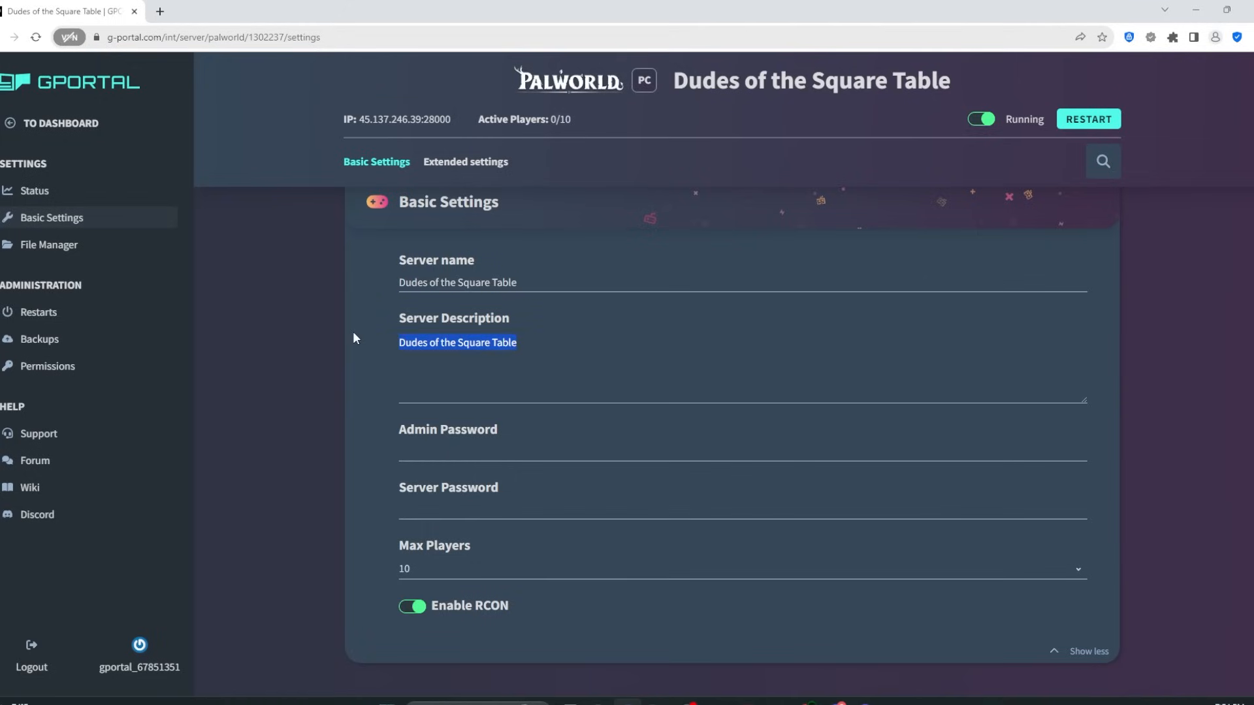
Step: Enter an admin password and keep Max Players at 10
click(437, 450)
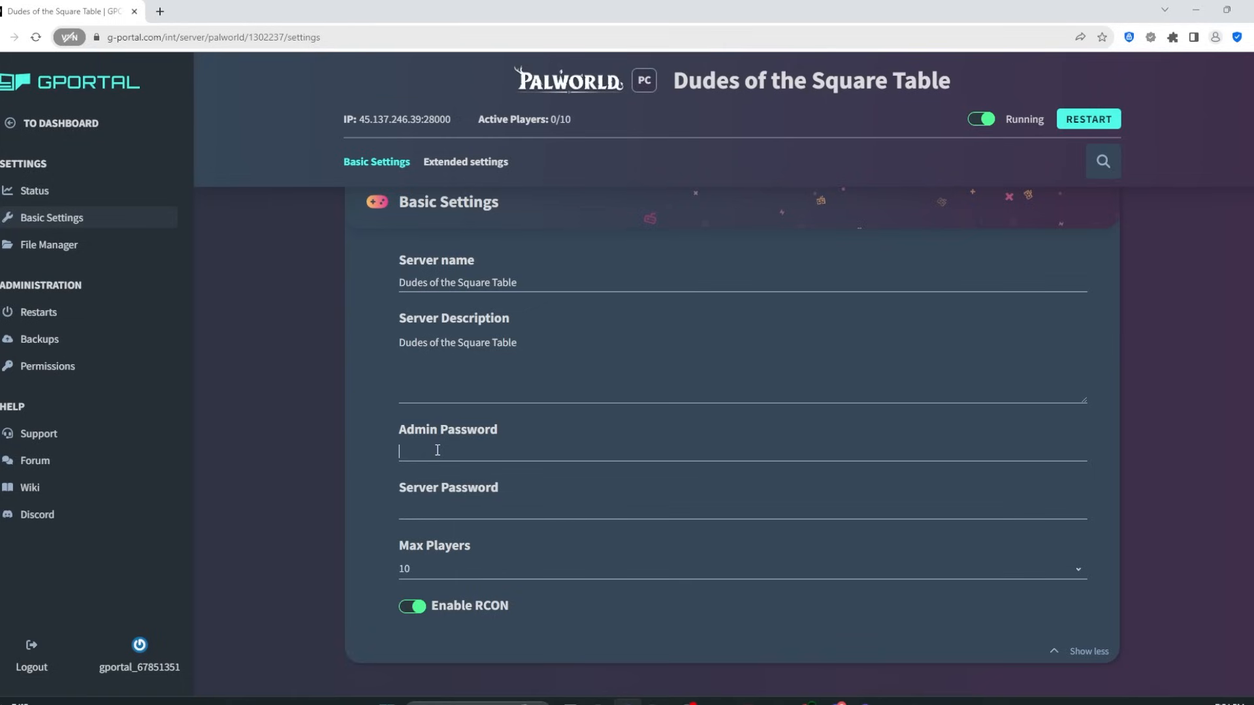
text(123)
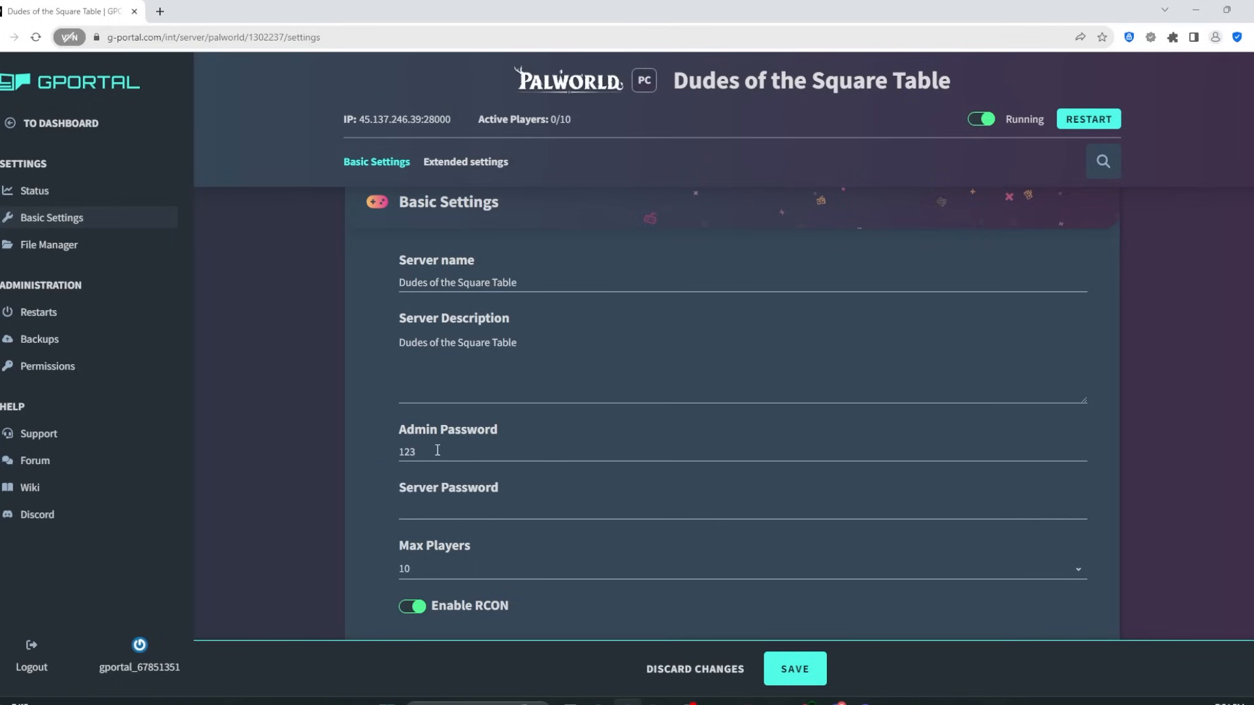
scroll(462, 444, down, 3)
scroll(486, 401, up, 1)
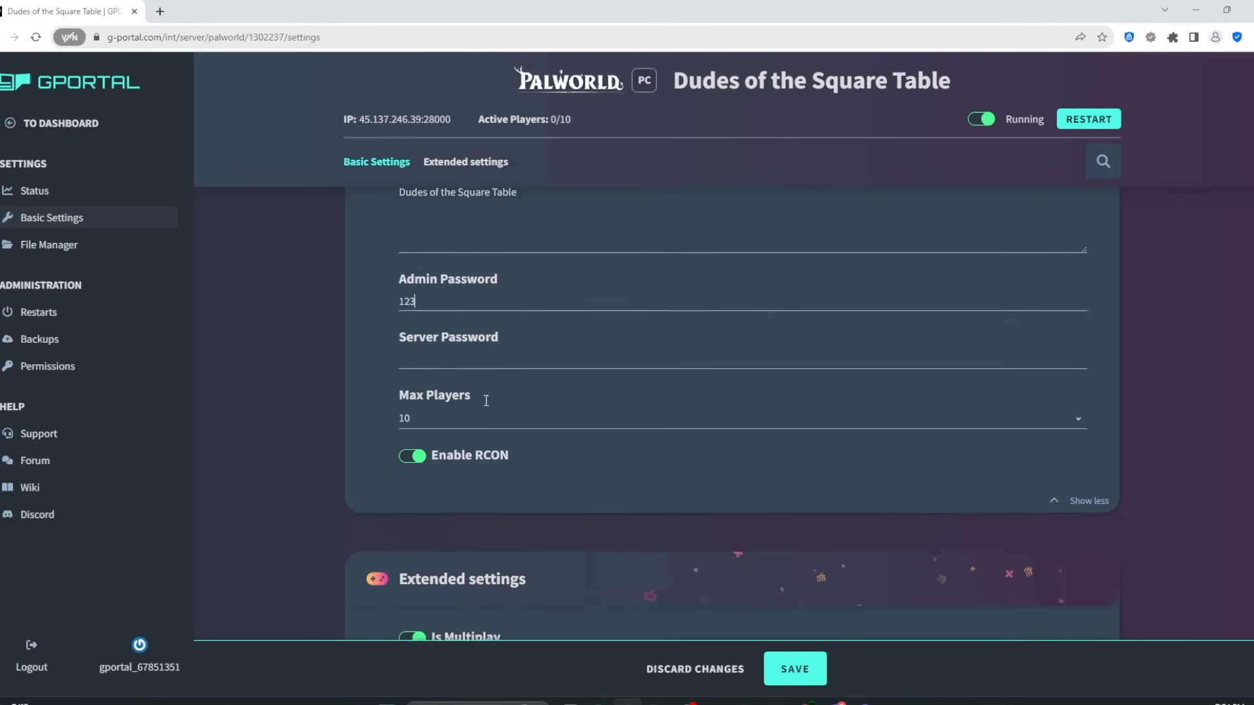
click(446, 374)
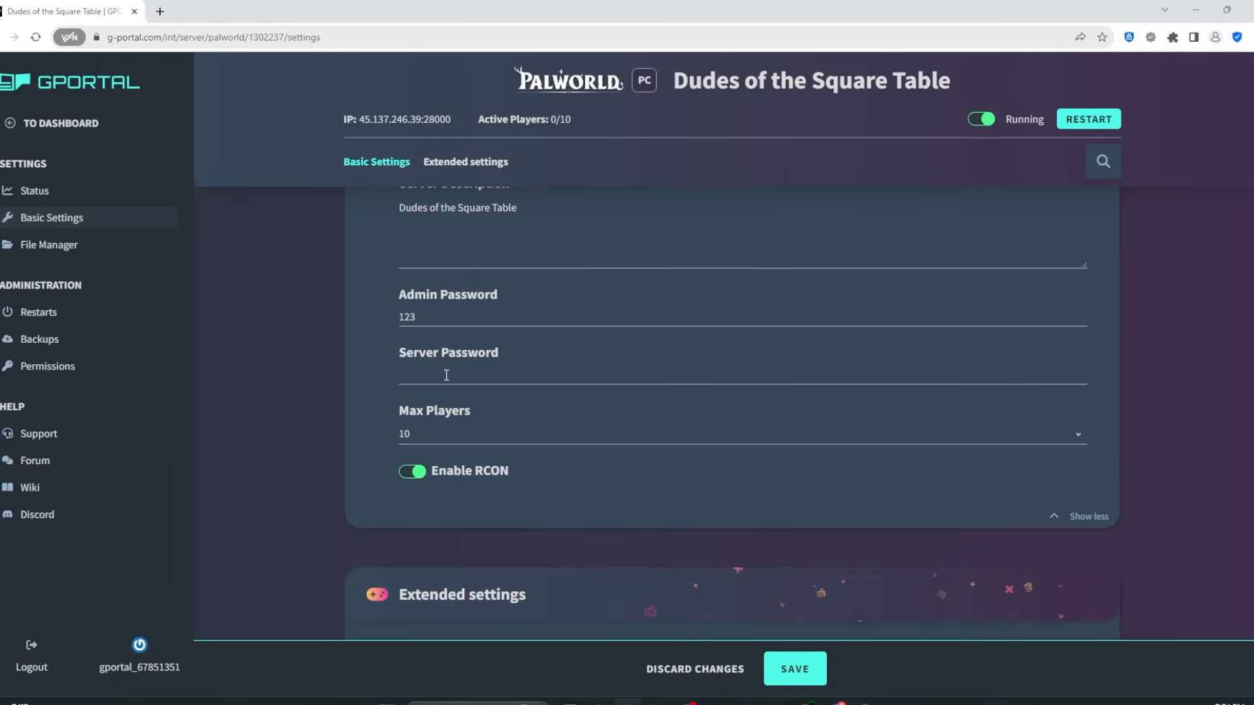
scroll(451, 375, down, 1)
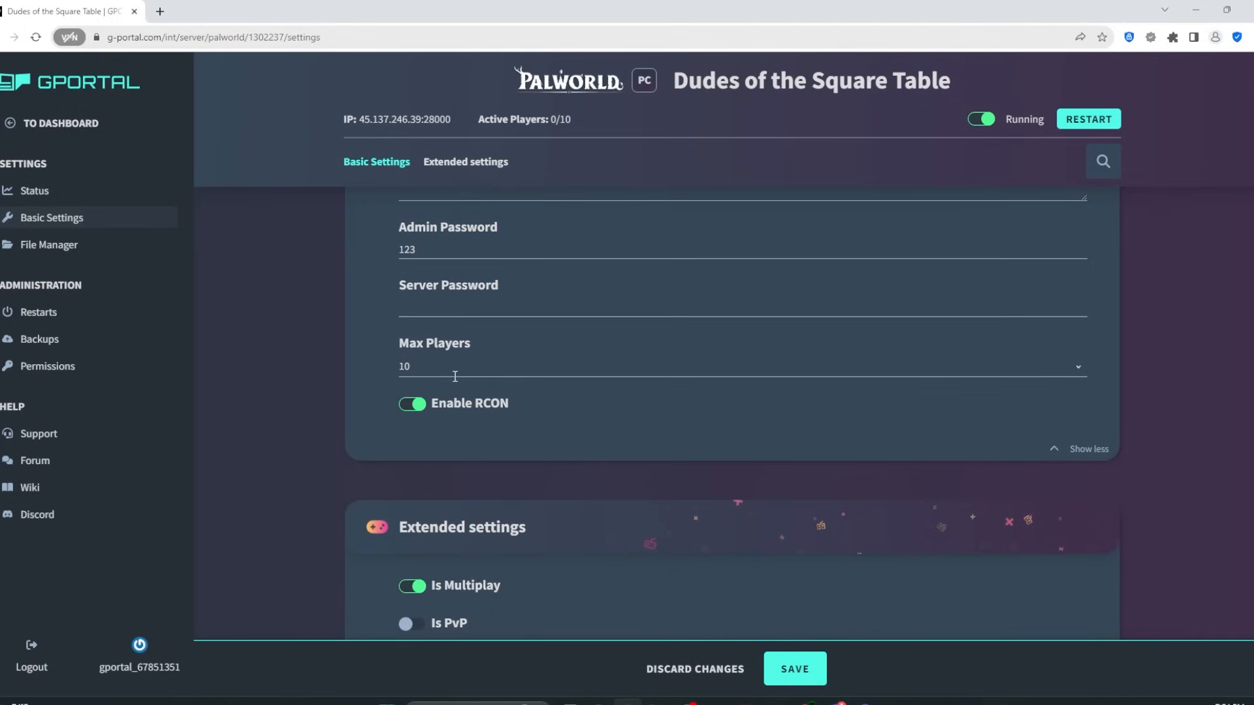
click(444, 367)
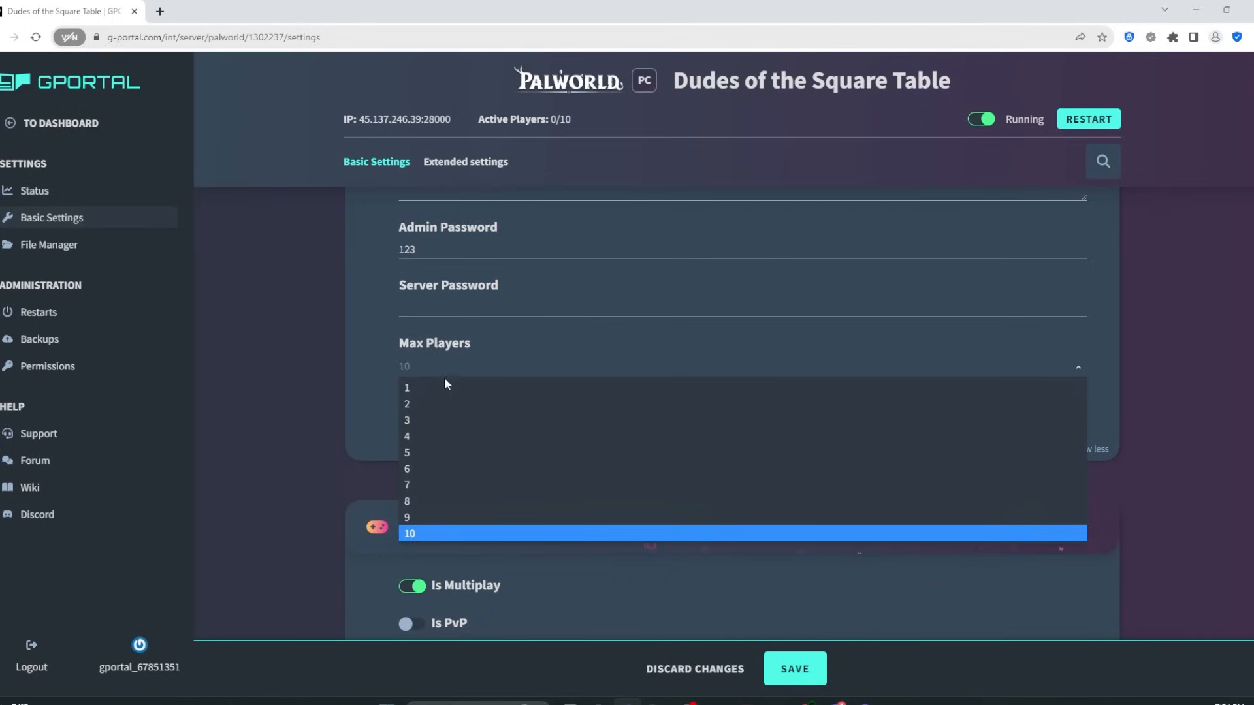
click(426, 532)
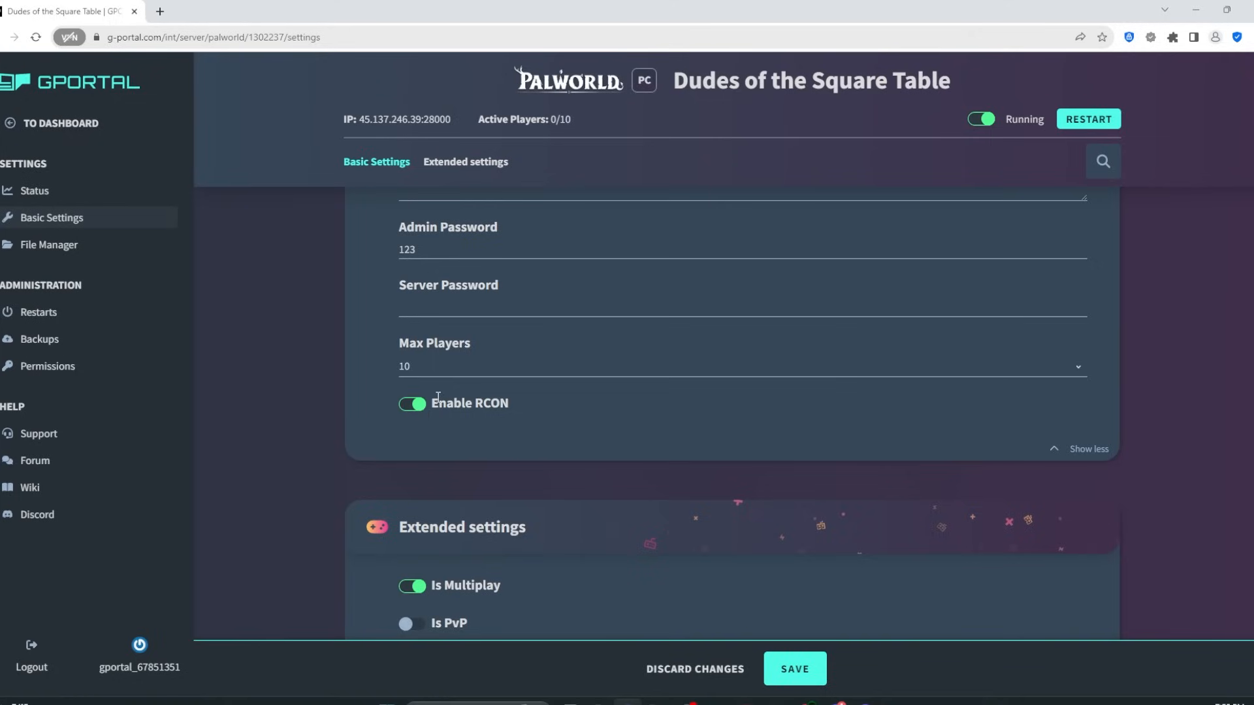
scroll(443, 379, down, 2)
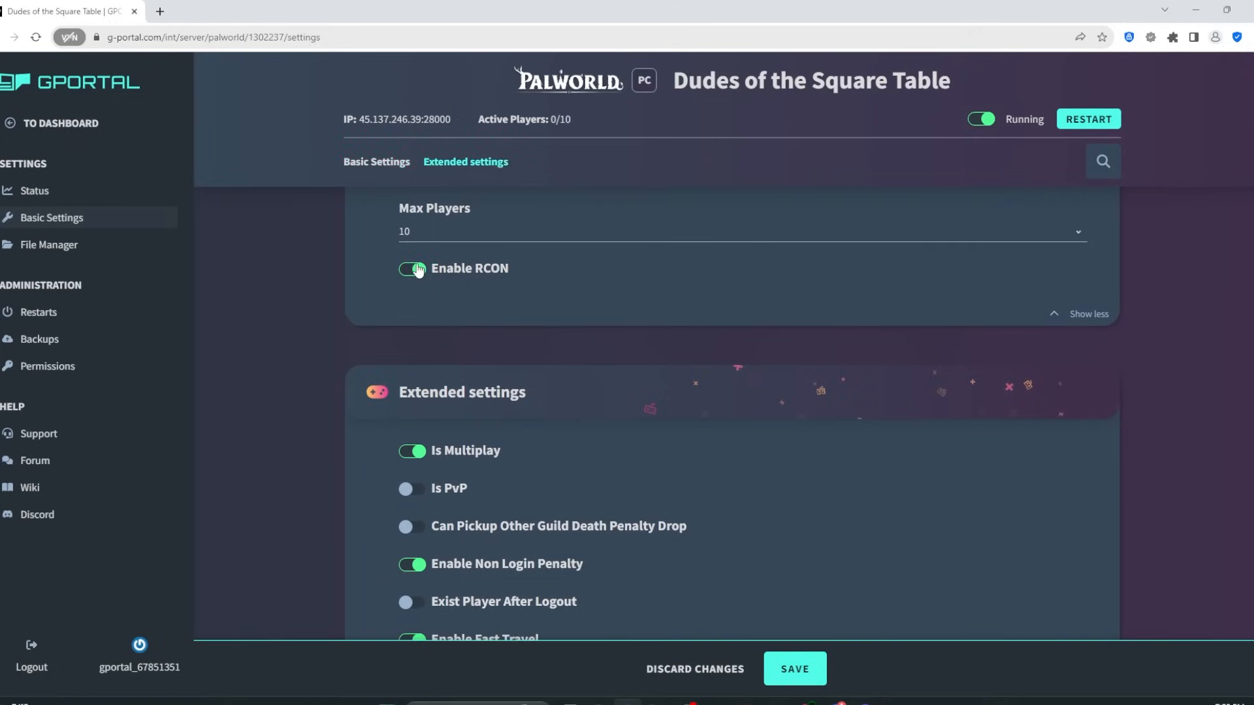
Step: Switch on Is PvP and Can Pickup Other Guild Death Penalty Drop; switch off Enable Non Login Penalty
scroll(438, 258, down, 2)
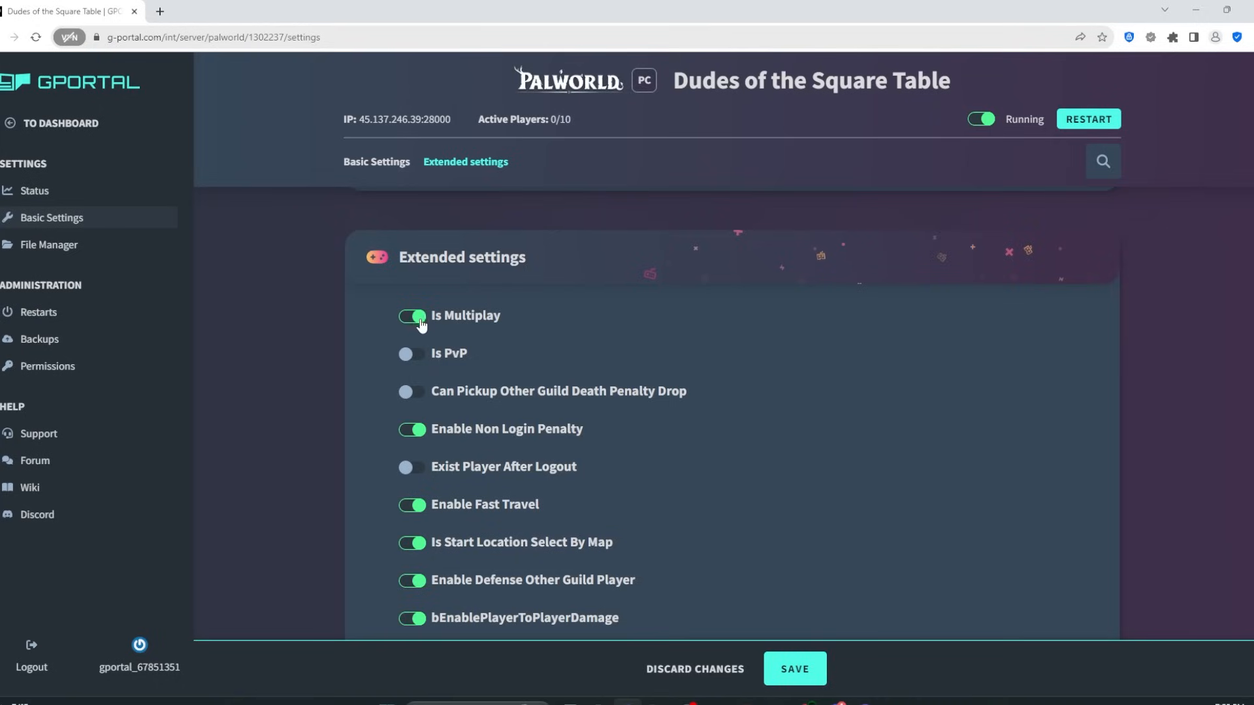
click(417, 356)
scroll(443, 357, down, 1)
scroll(442, 357, down, 2)
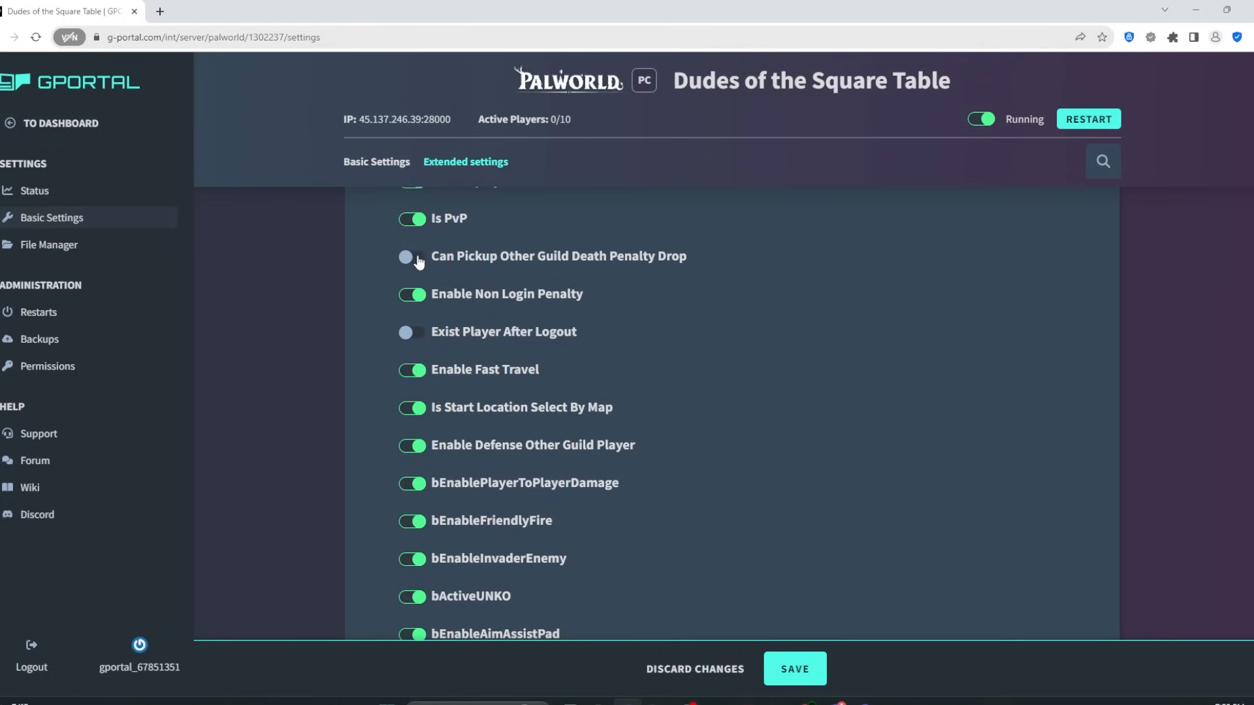
click(418, 259)
click(414, 297)
Step: Switch off bEnableAimAssistPad in the Extended settings
scroll(425, 332, down, 1)
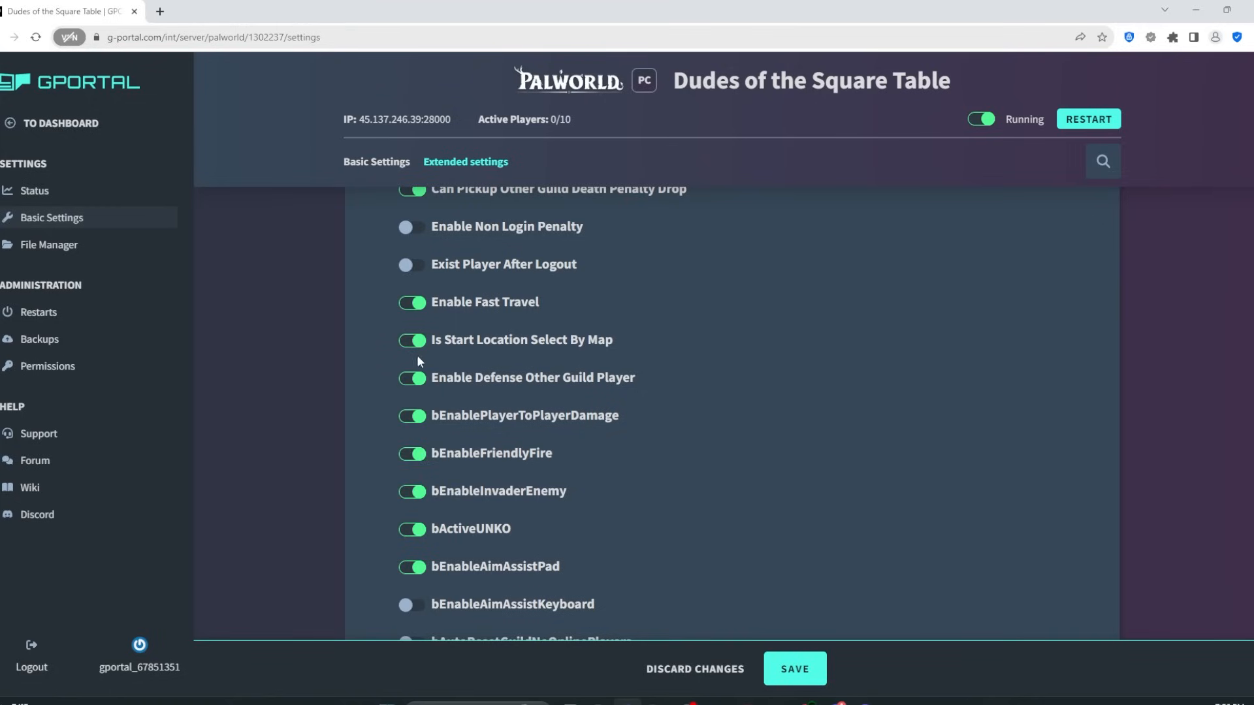
scroll(412, 385, down, 1)
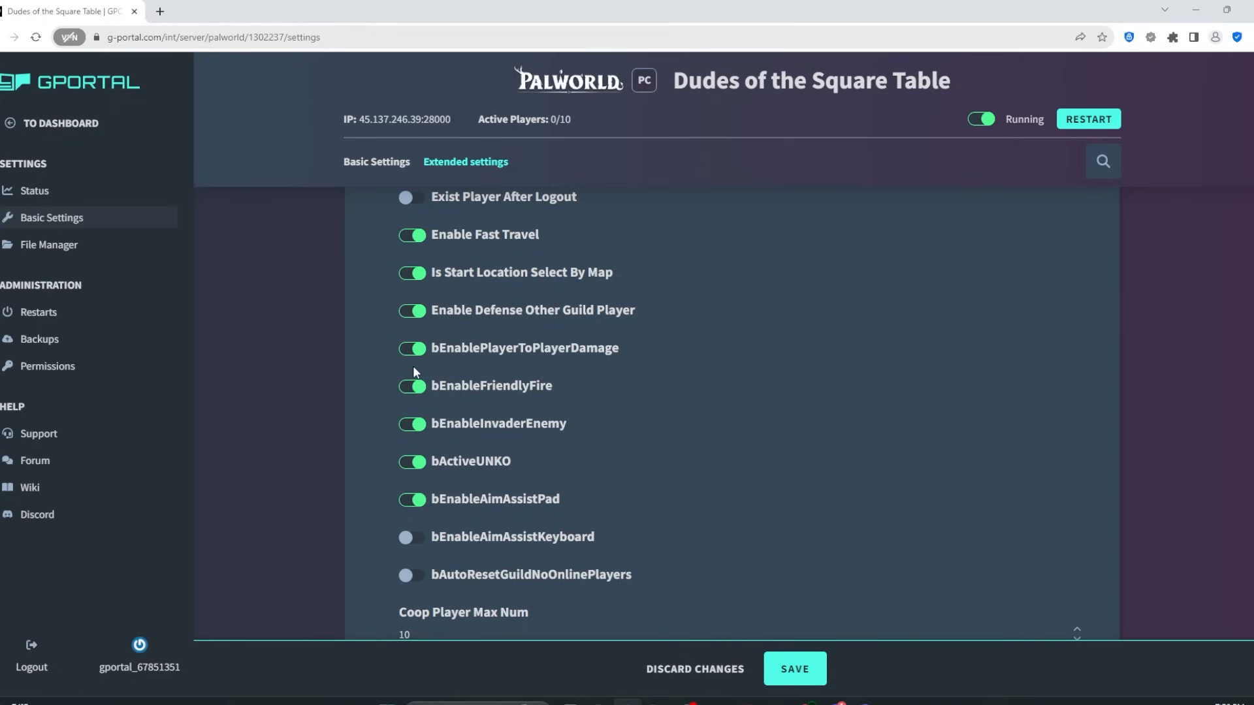
scroll(413, 356, down, 1)
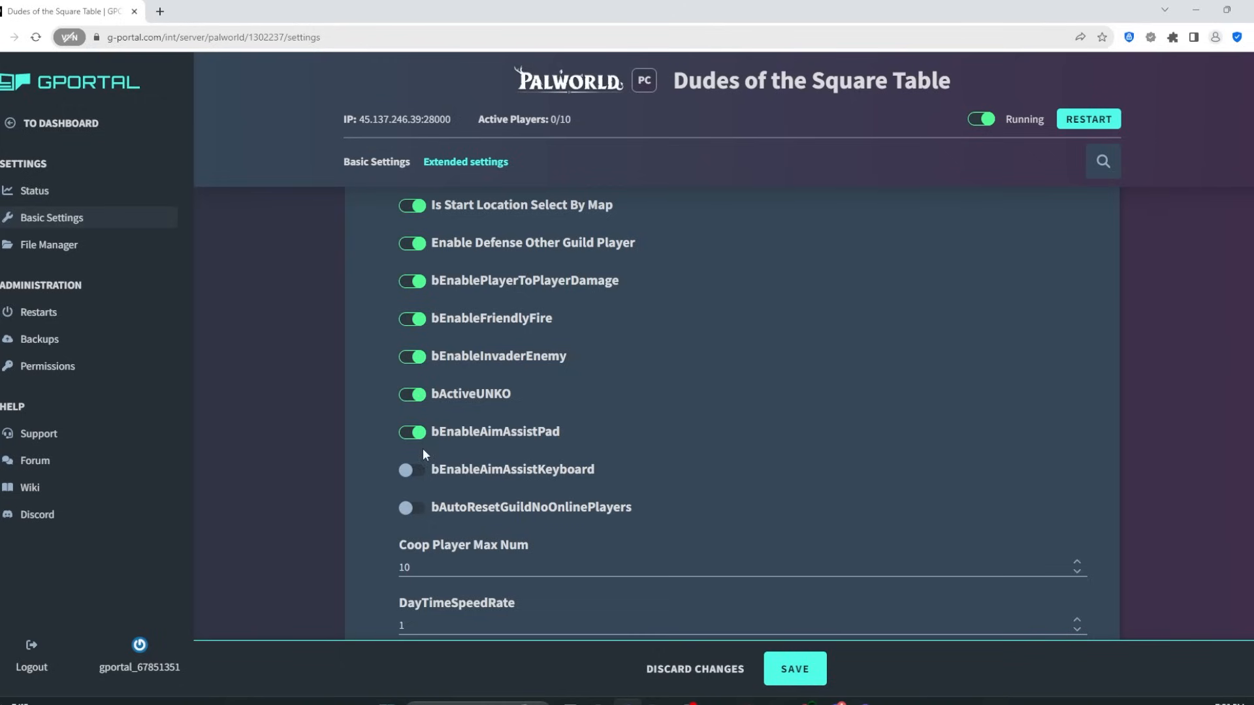
scroll(428, 392, down, 1)
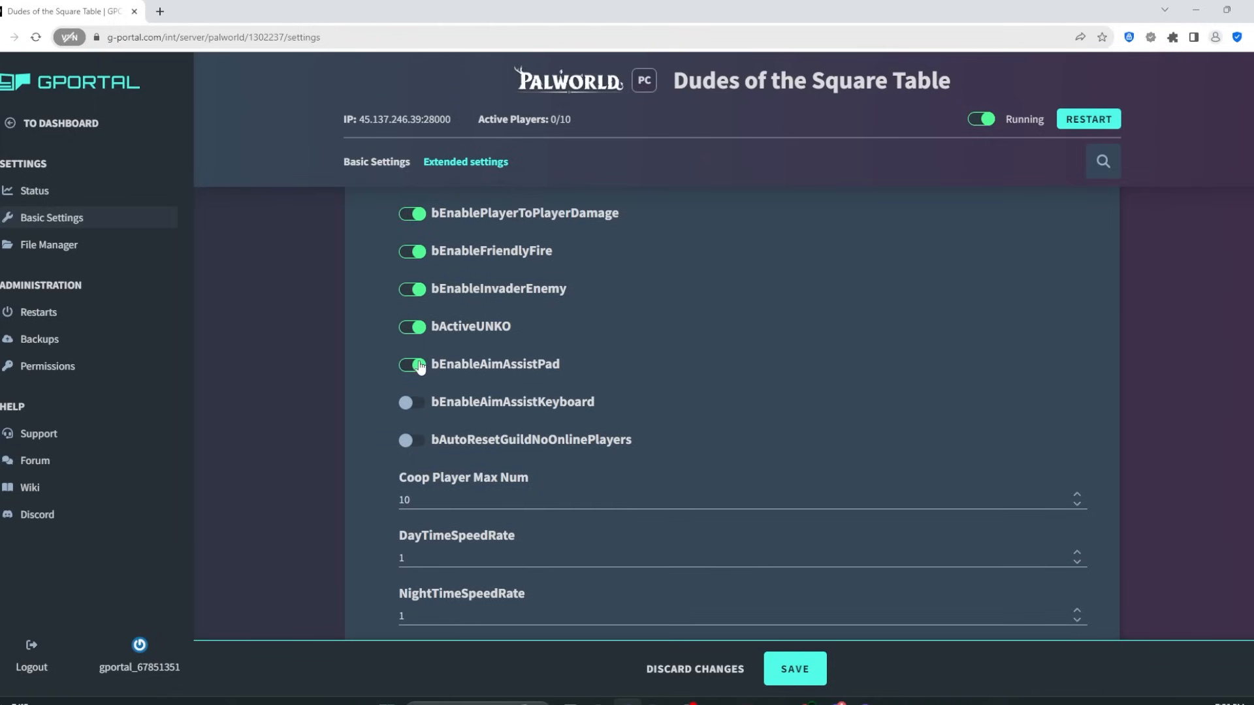
click(415, 371)
scroll(440, 387, down, 2)
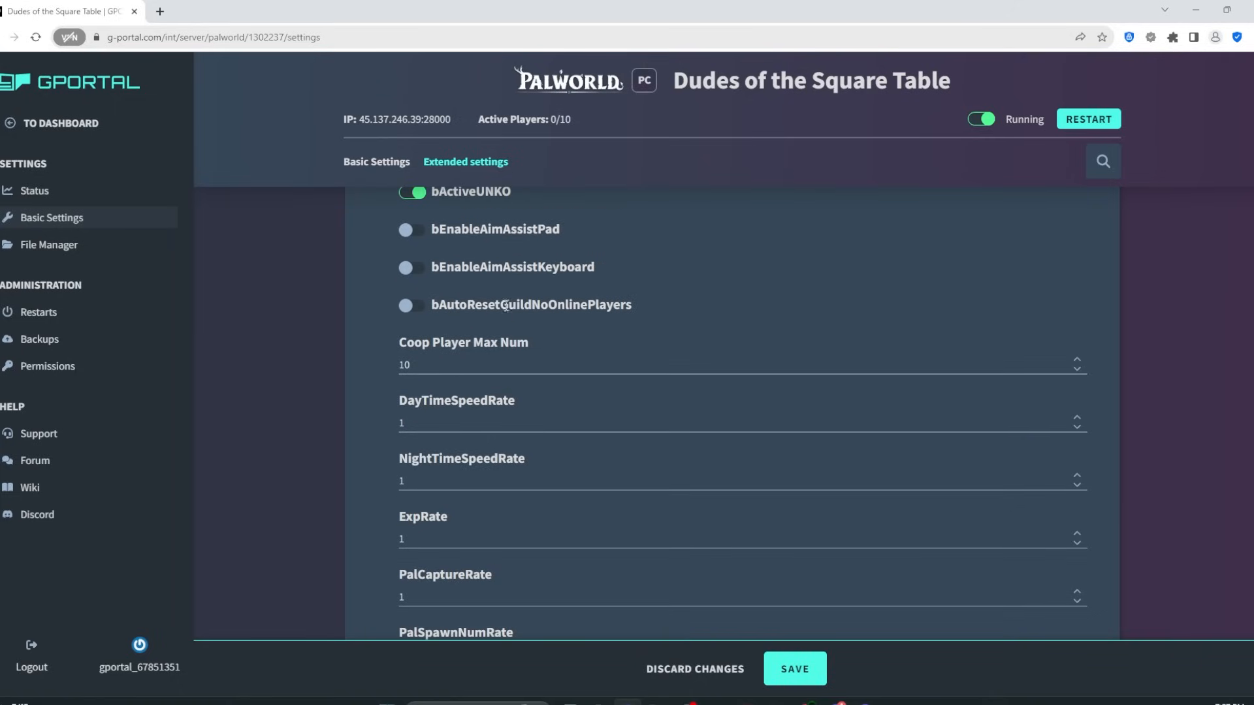
scroll(506, 306, down, 1)
scroll(504, 297, down, 1)
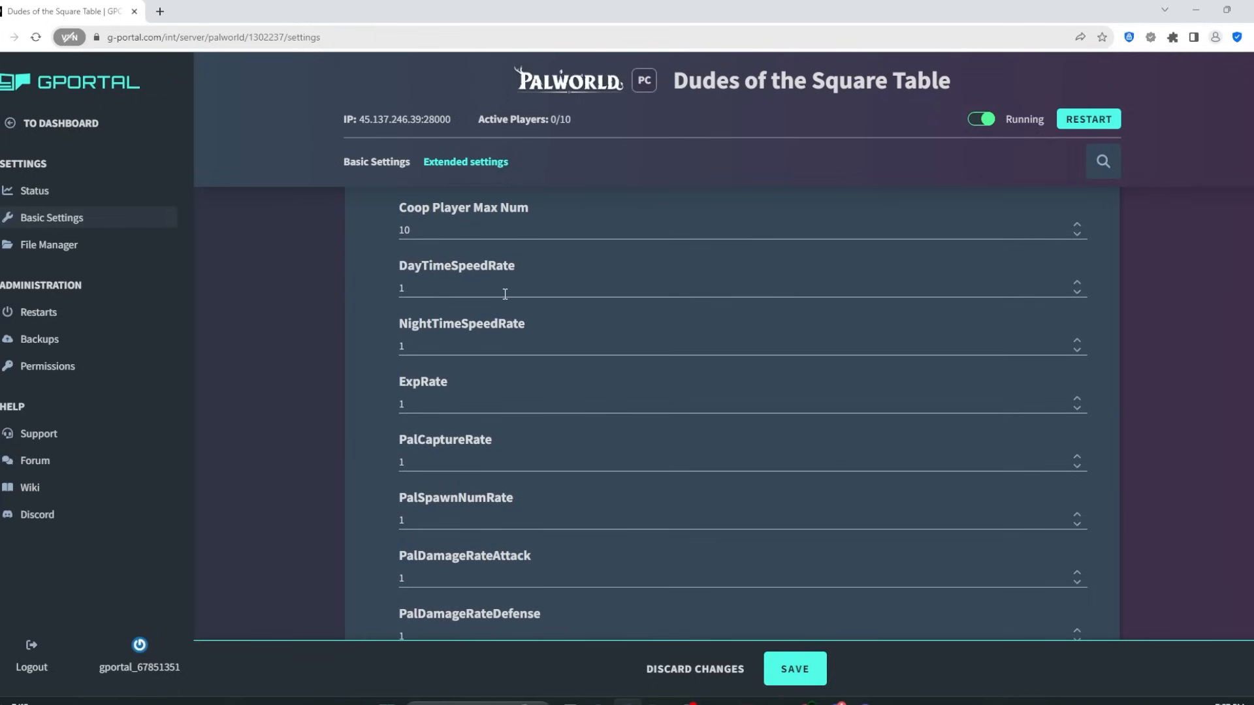
scroll(422, 320, down, 1)
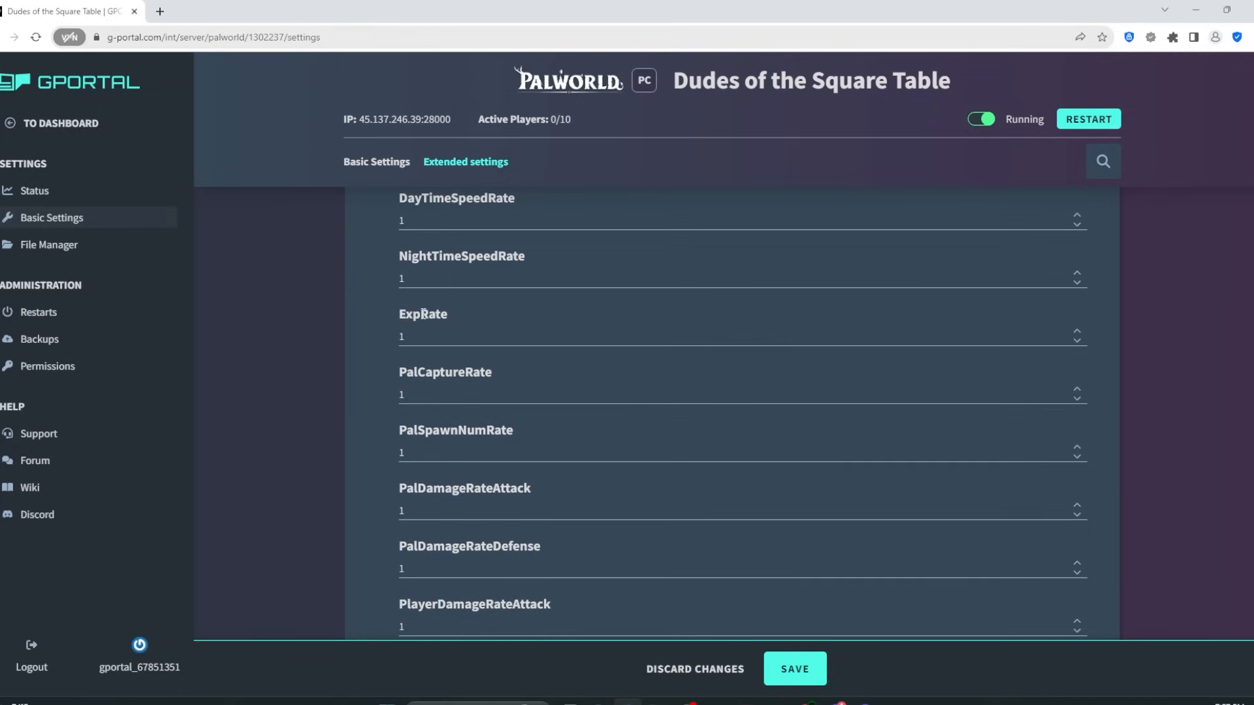
scroll(431, 306, down, 5)
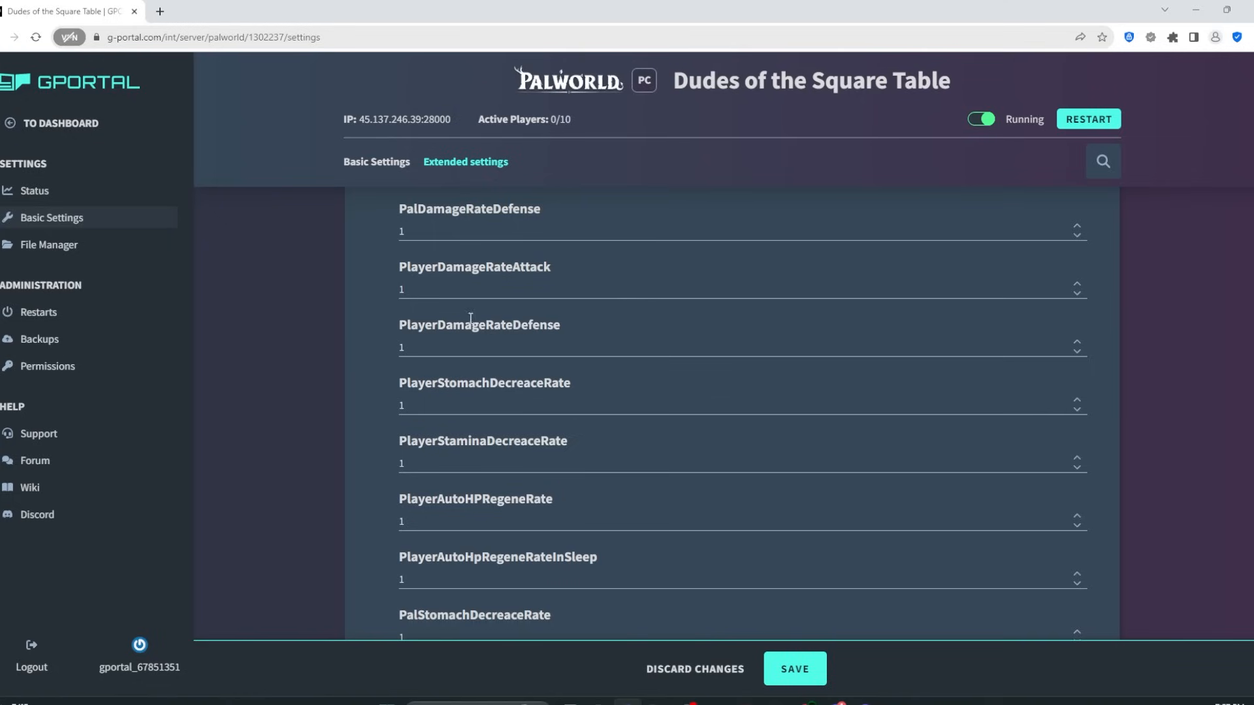
scroll(468, 310, up, 4)
scroll(469, 313, up, 3)
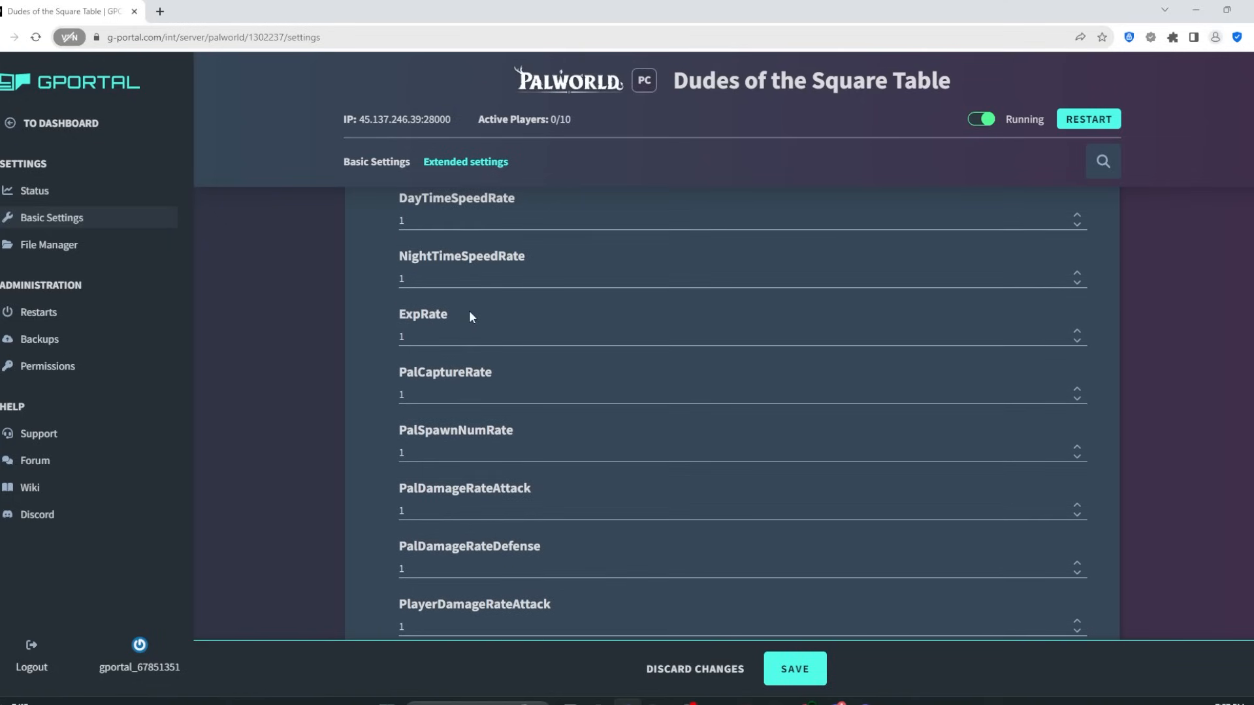
scroll(447, 326, down, 1)
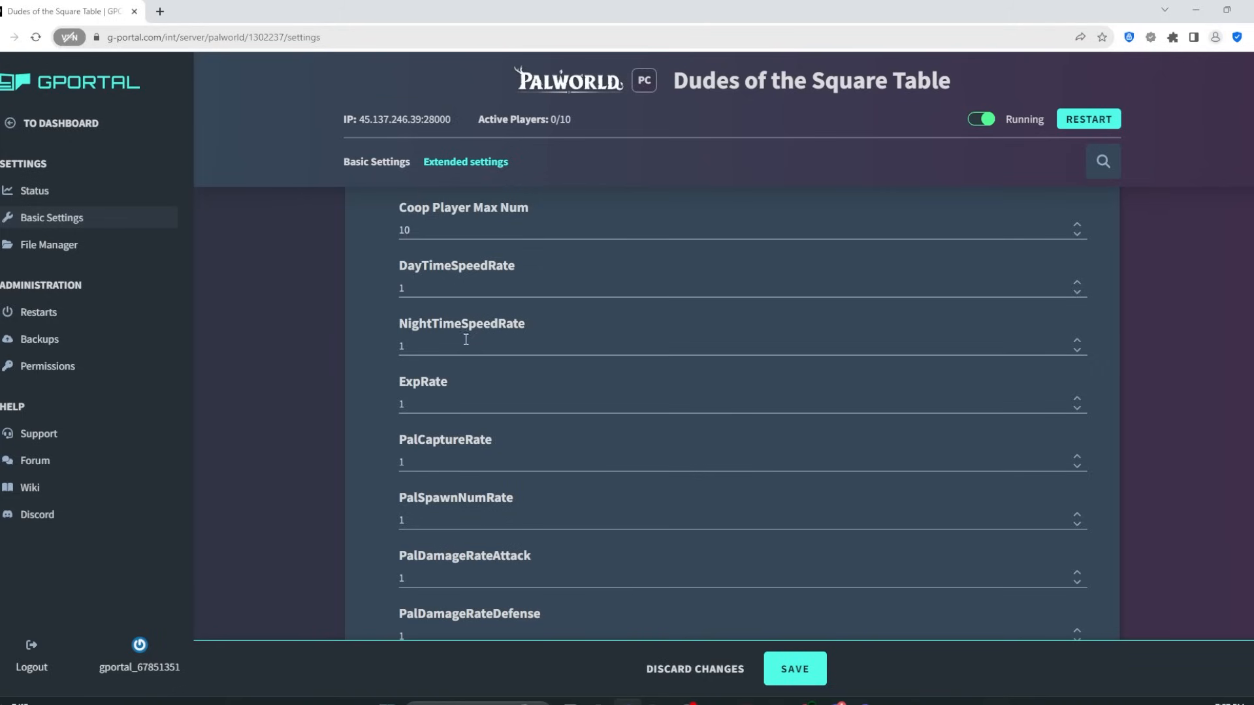
scroll(441, 345, down, 2)
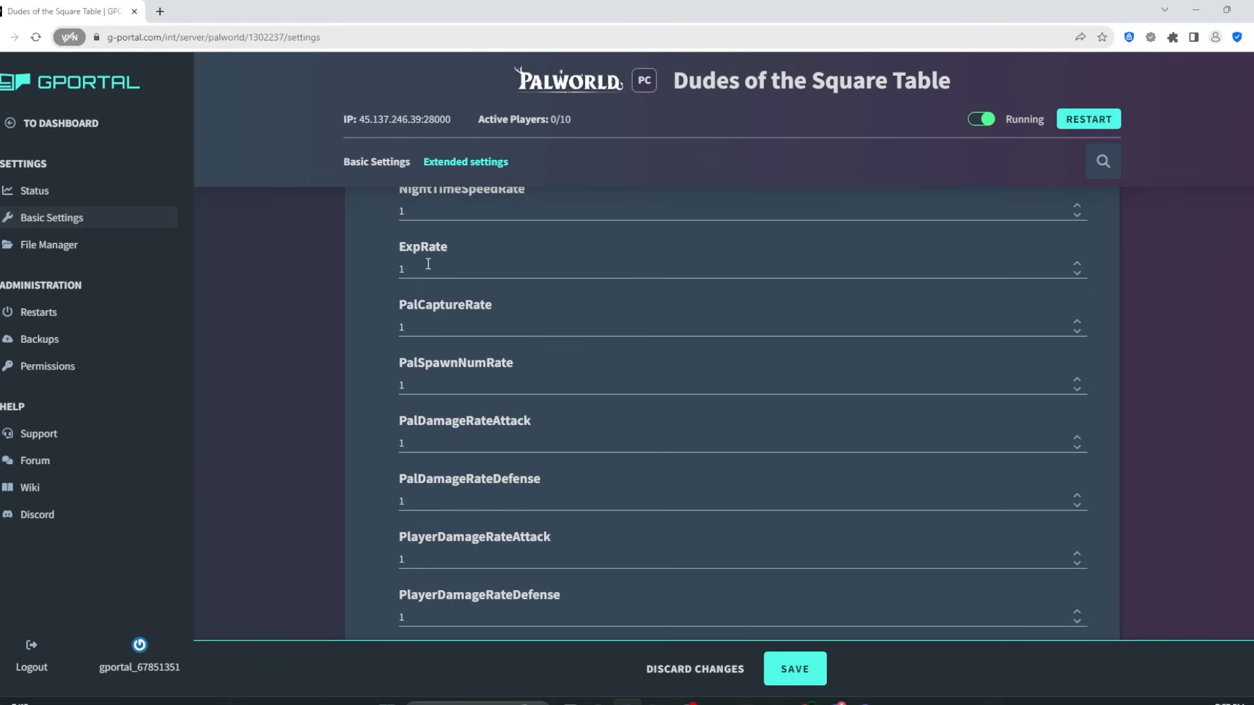
scroll(418, 269, up, 1)
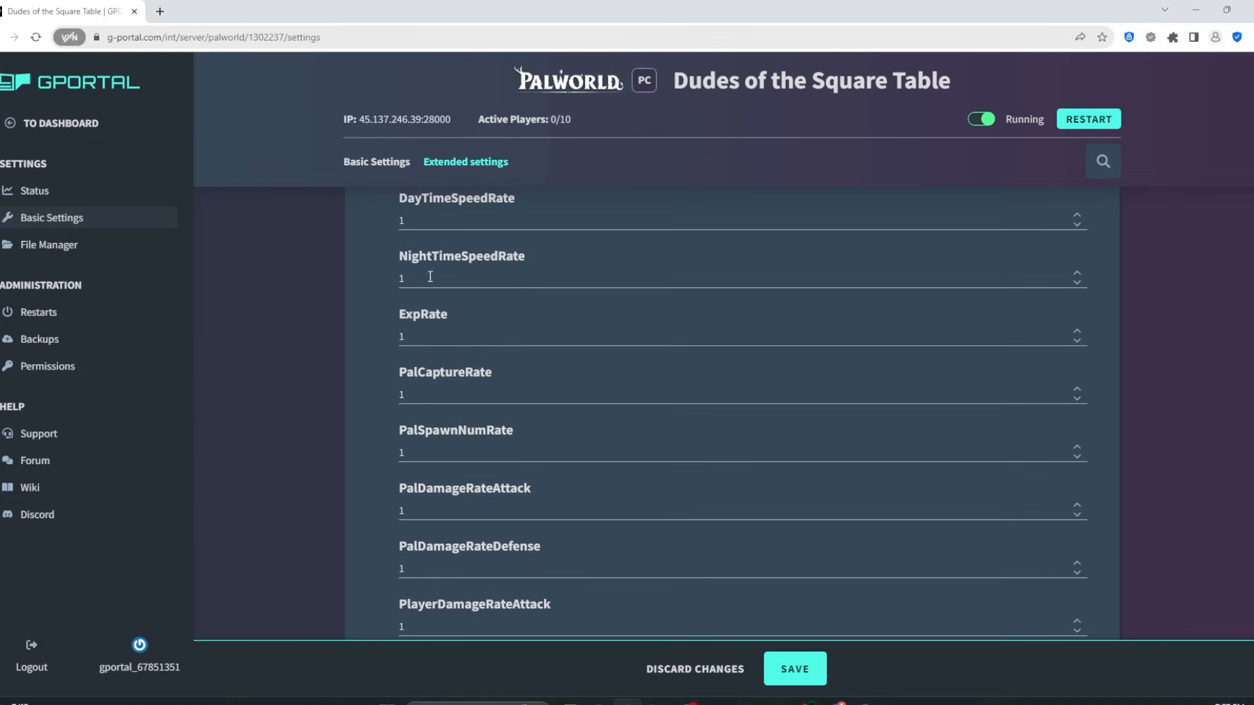
scroll(445, 286, down, 2)
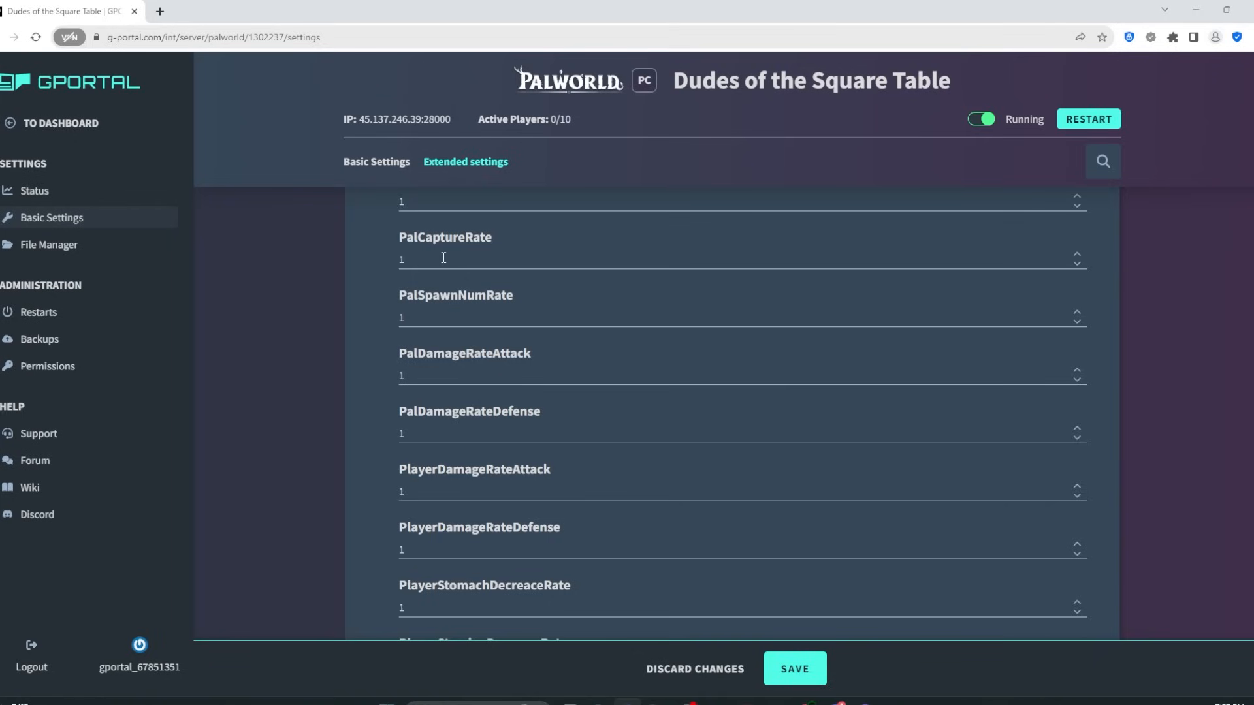
scroll(460, 319, down, 1)
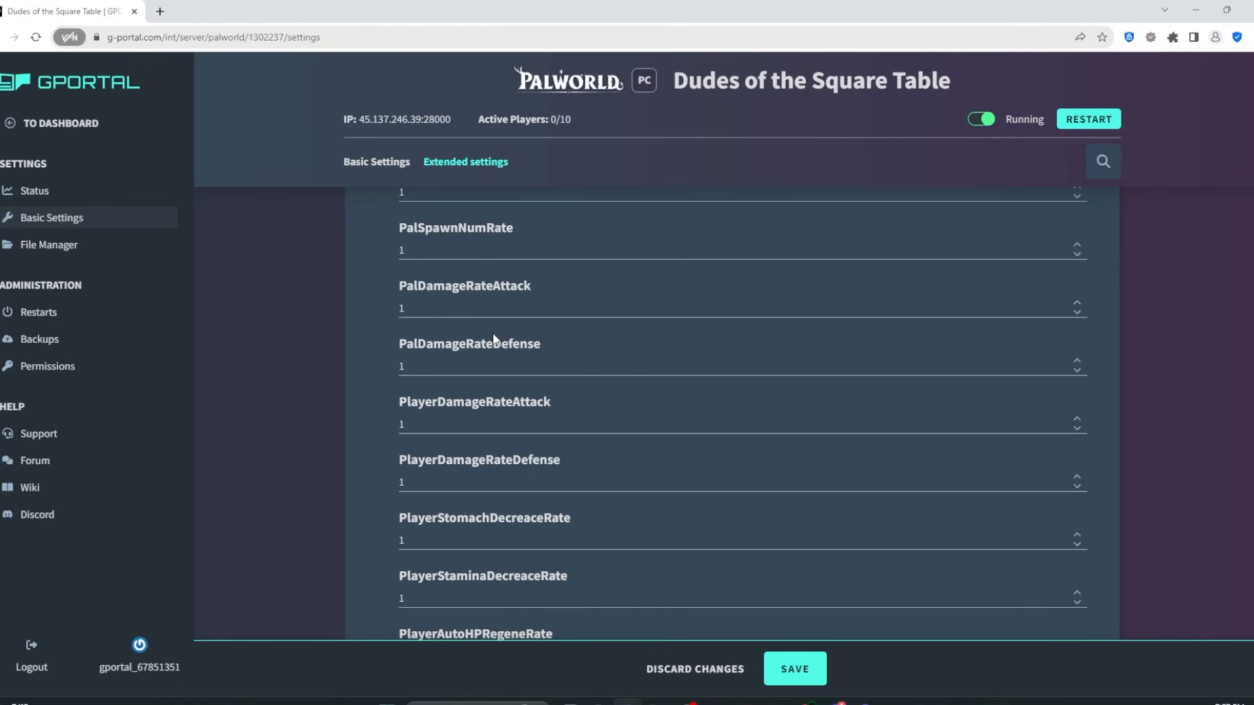
scroll(504, 368, down, 1)
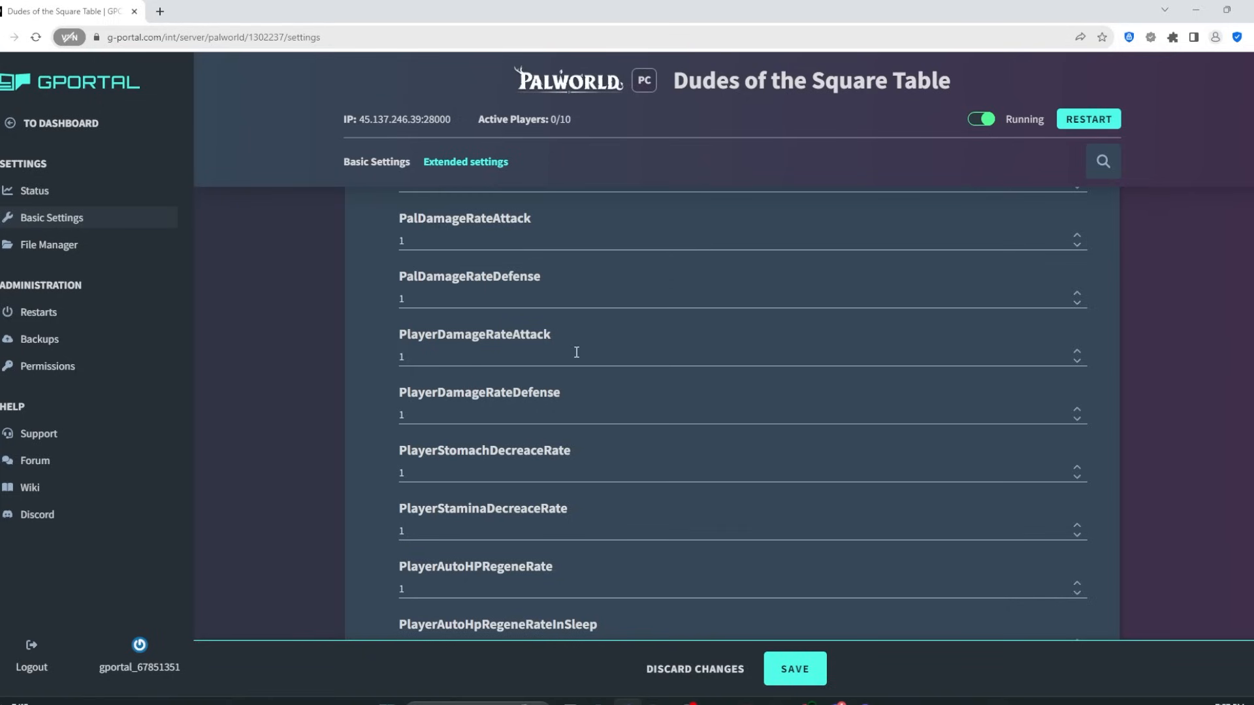
scroll(578, 356, down, 2)
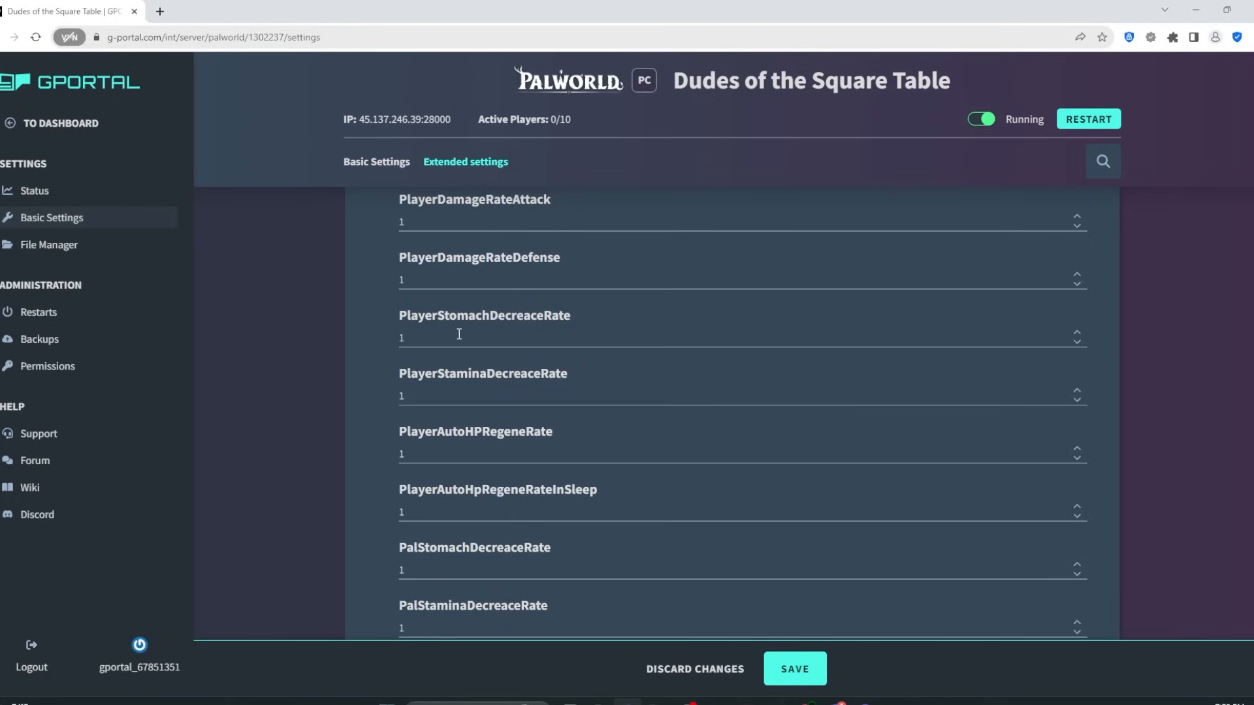
scroll(496, 332, down, 1)
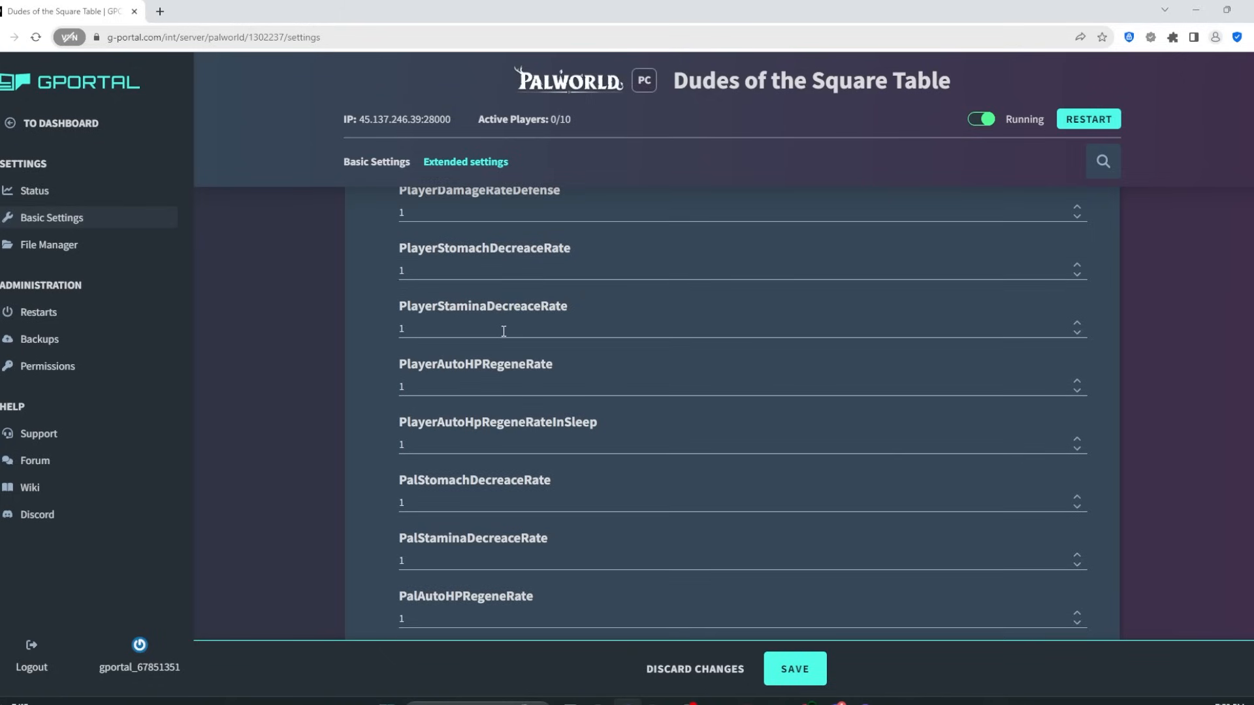
scroll(497, 335, down, 1)
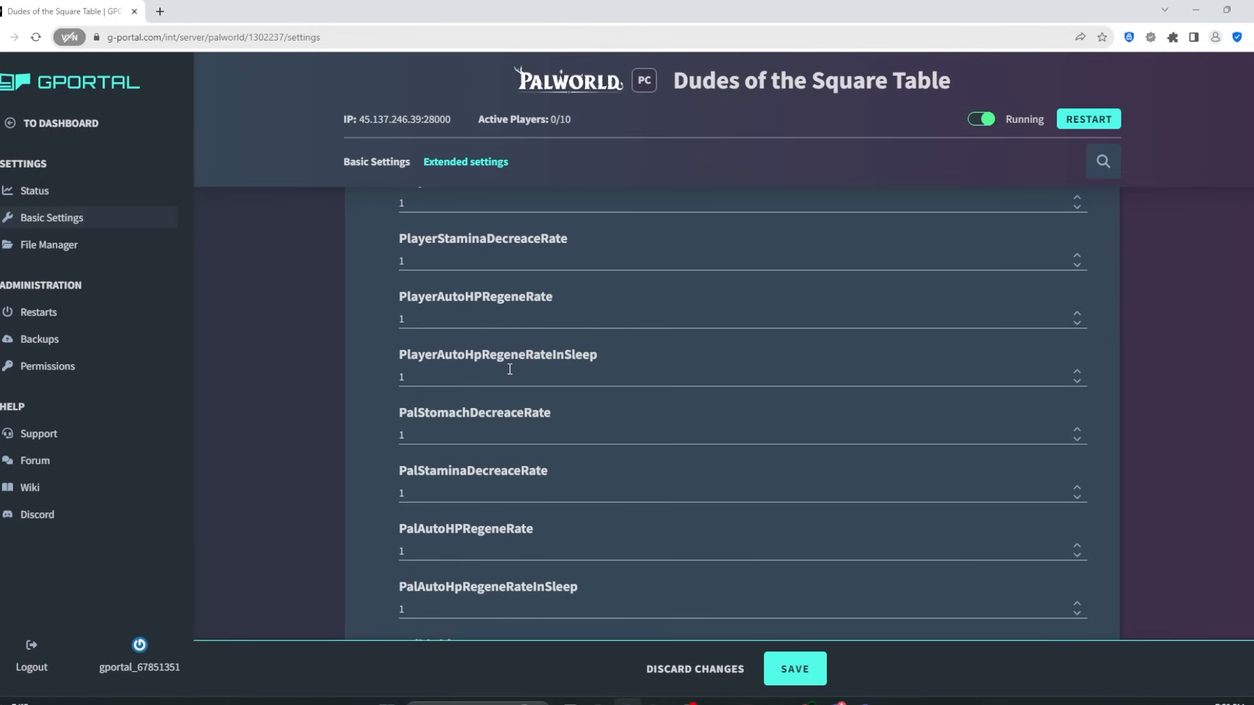
scroll(442, 320, up, 1)
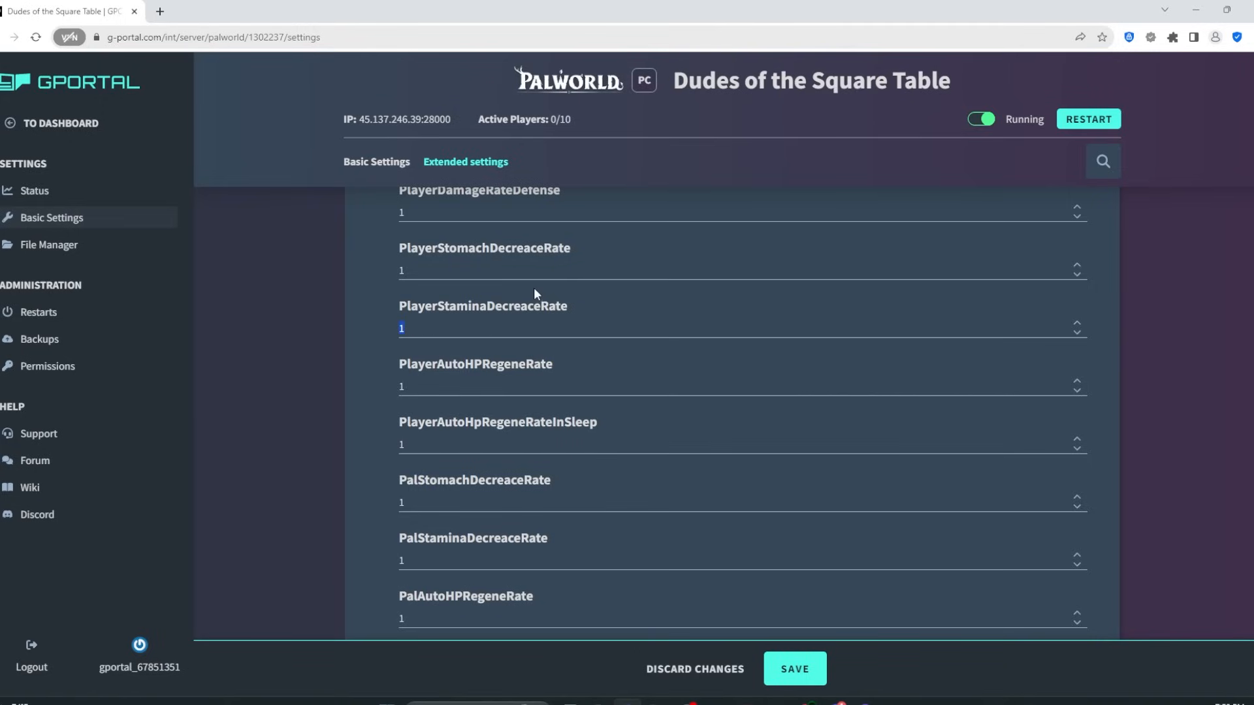
scroll(530, 379, down, 1)
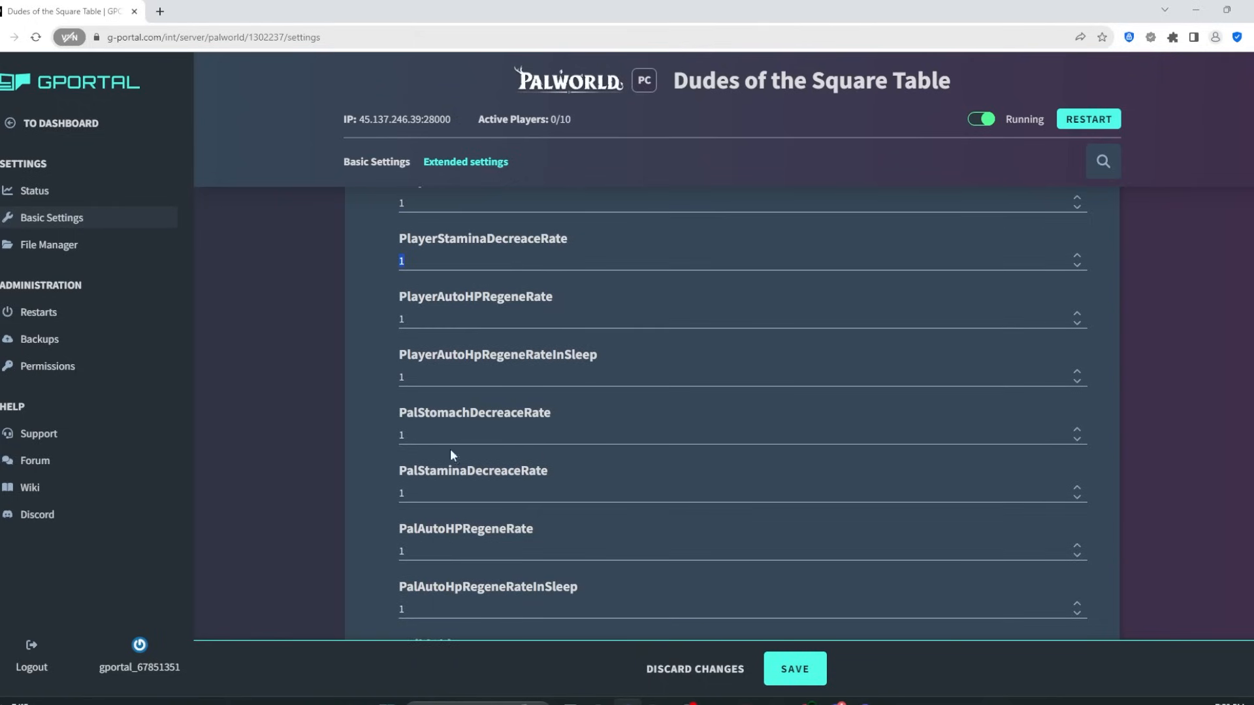
scroll(457, 350, up, 1)
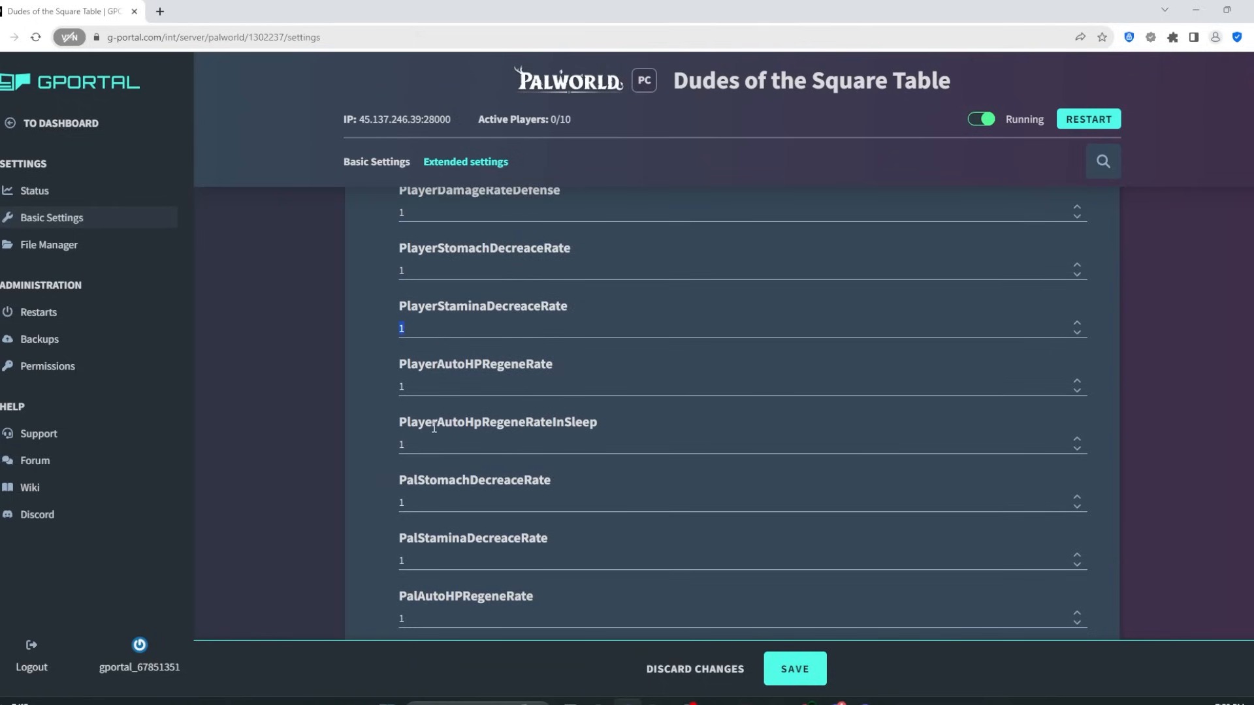
scroll(434, 428, down, 2)
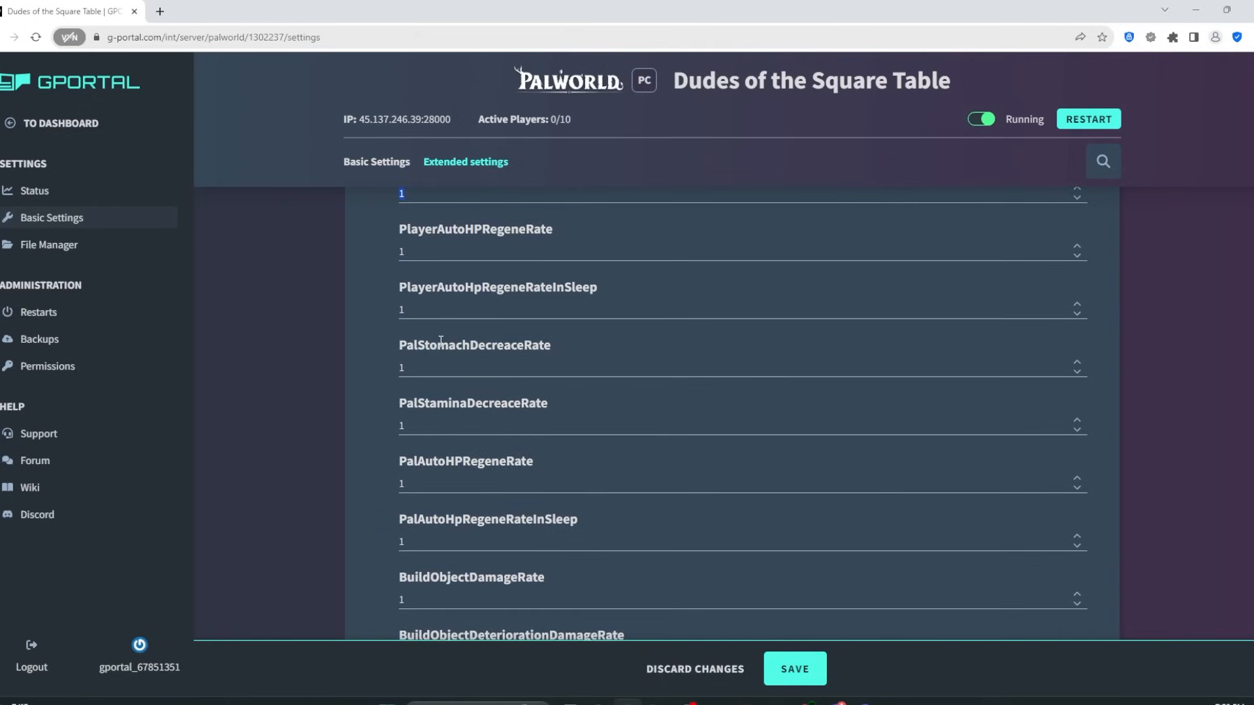
scroll(438, 340, down, 2)
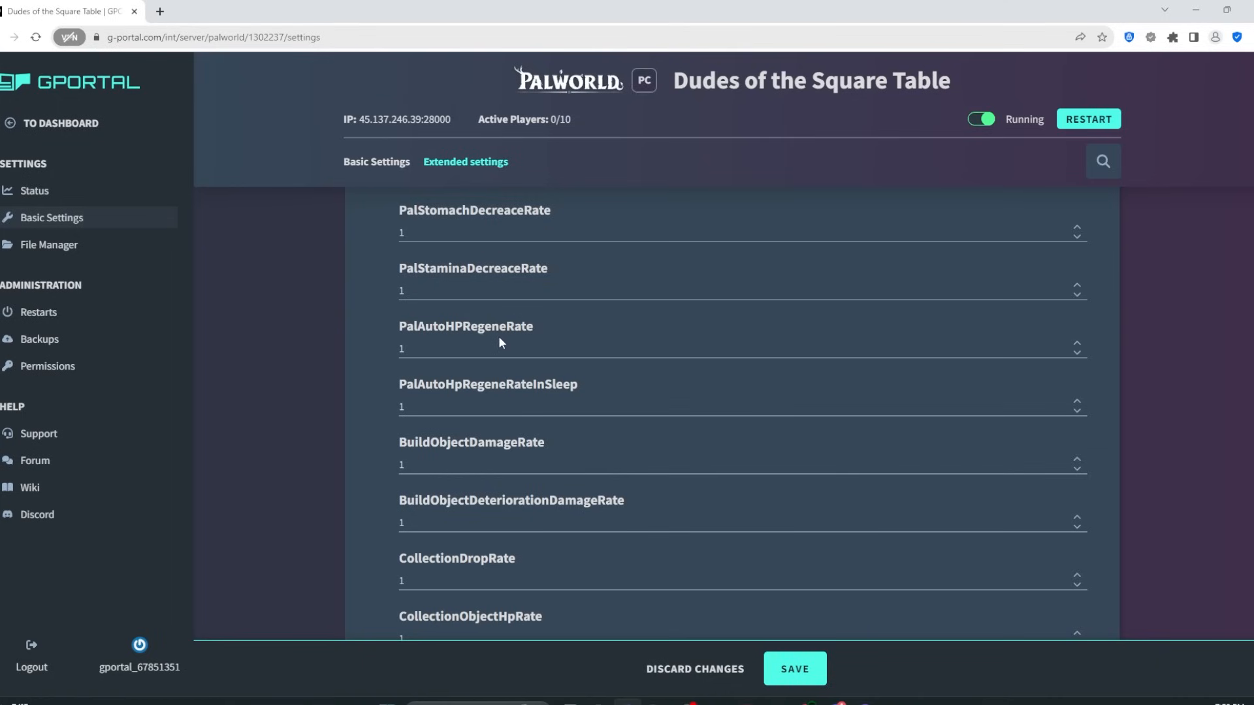
scroll(499, 336, down, 2)
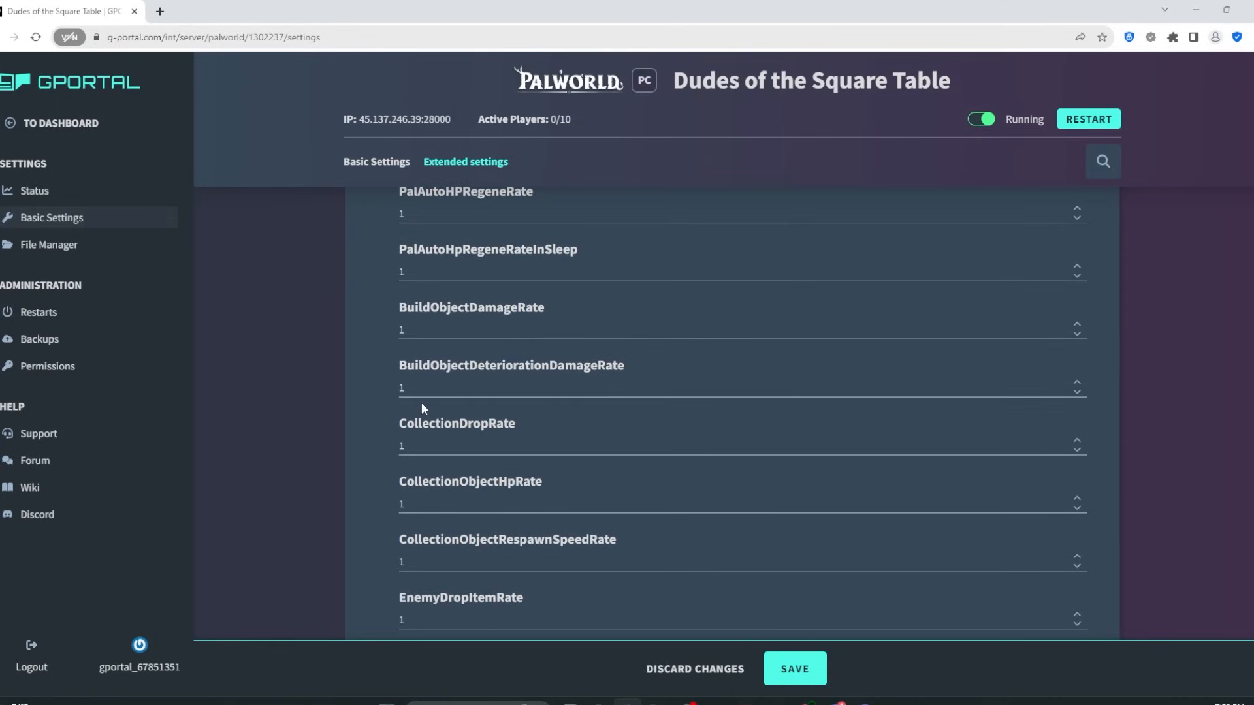
Step: Check the EnemyDropItemRate field and remaining limits, then SAVE the extended settings
scroll(471, 446, down, 2)
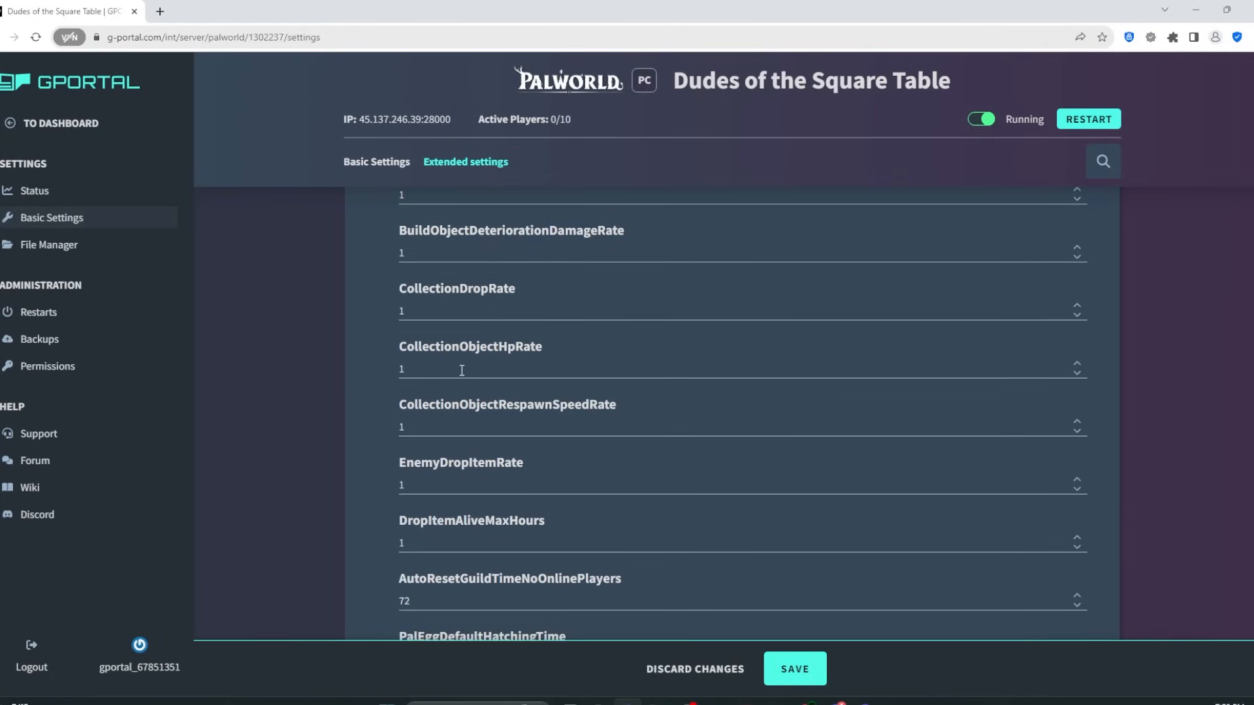
scroll(461, 370, down, 1)
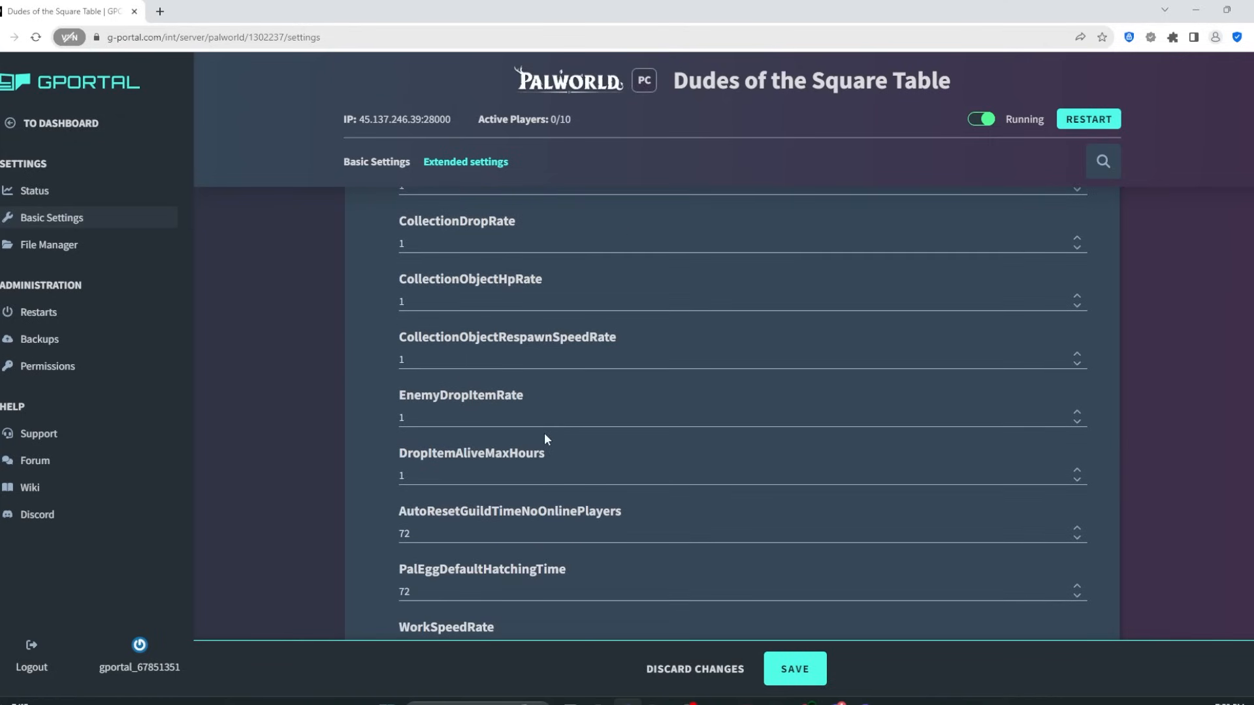
click(447, 420)
scroll(593, 431, down, 1)
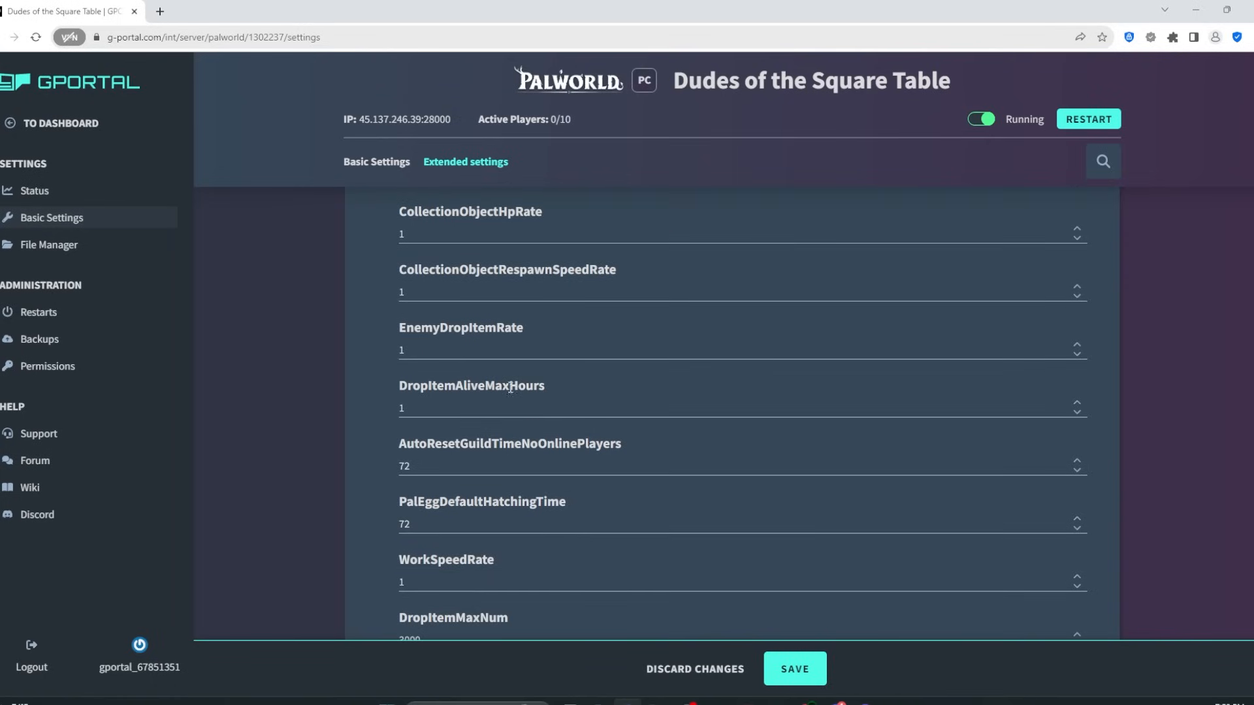
scroll(507, 380, down, 2)
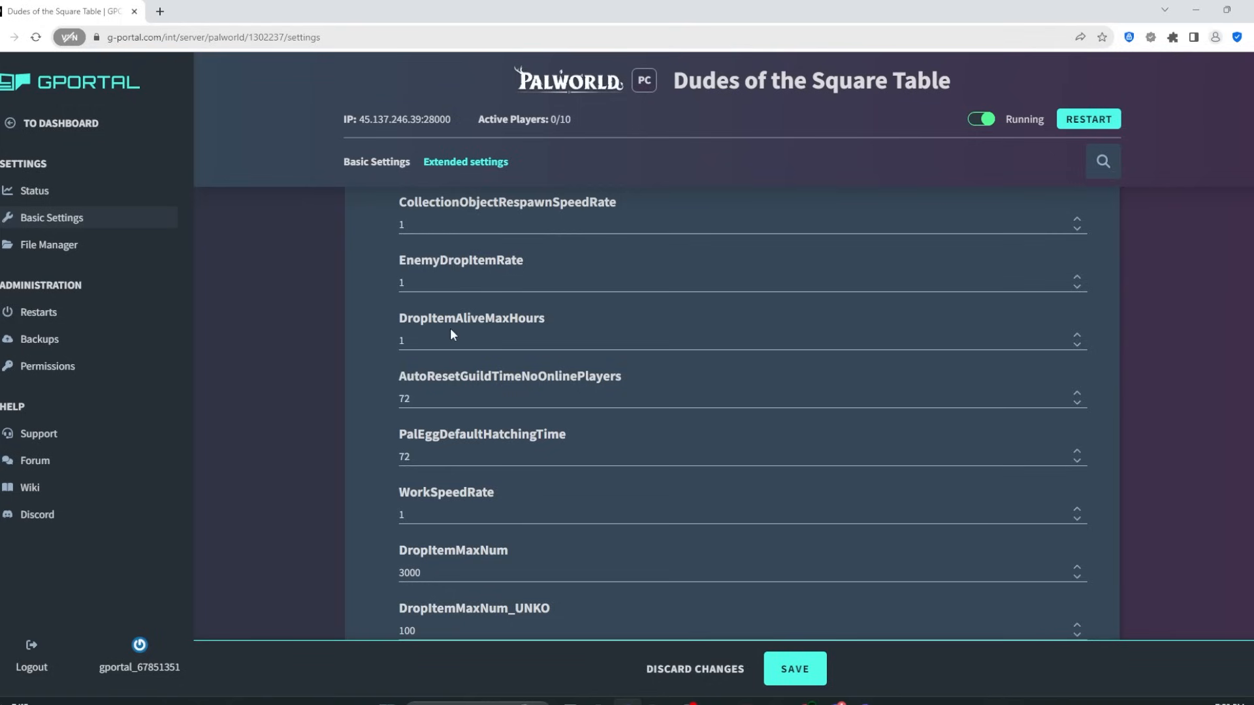
scroll(470, 344, down, 2)
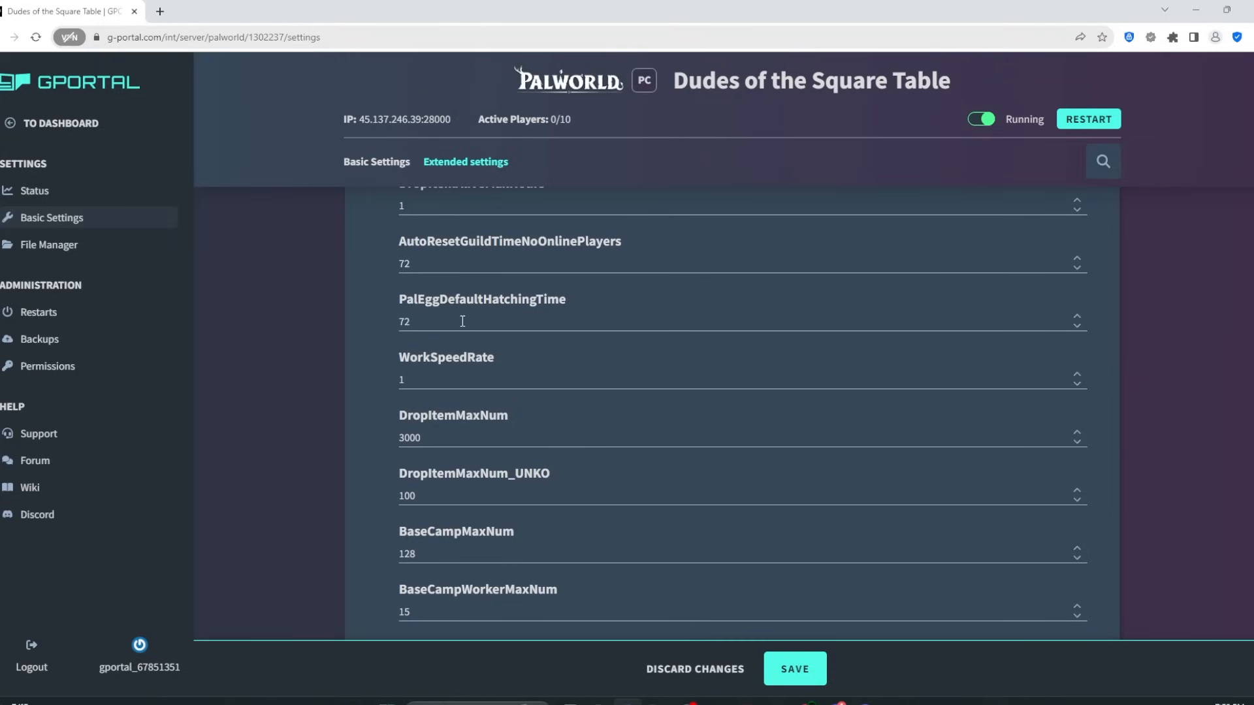
scroll(470, 343, down, 2)
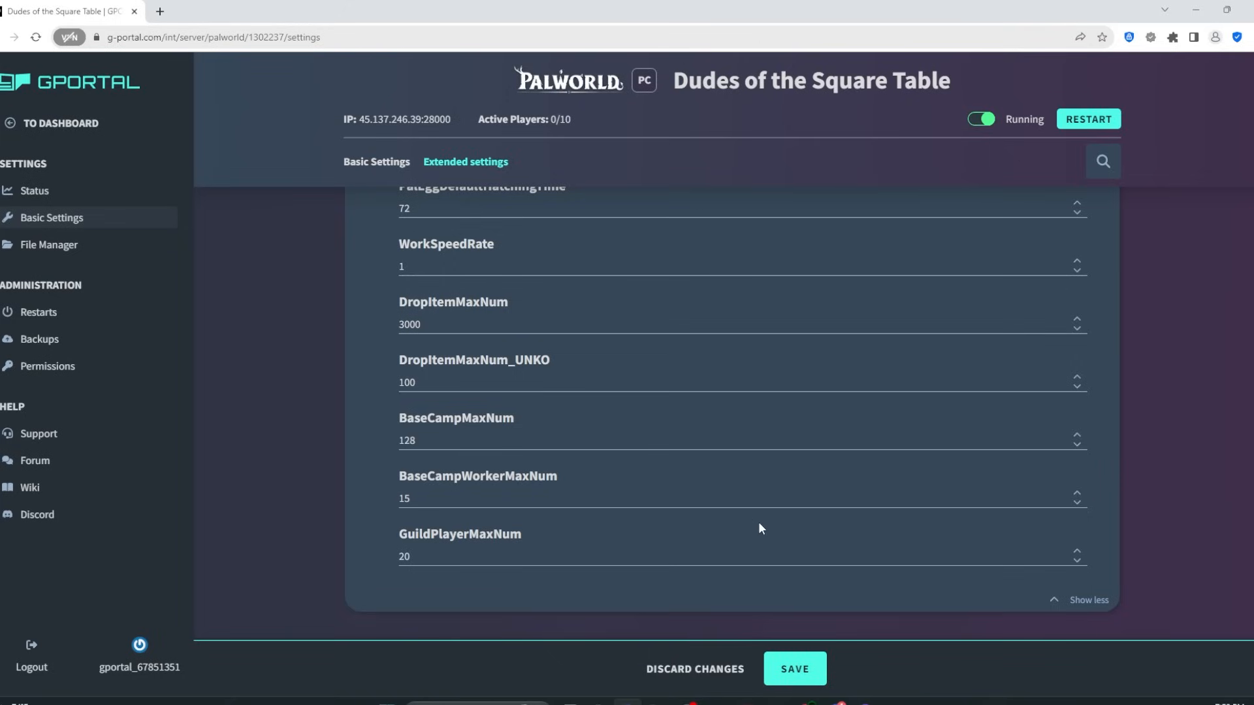
click(809, 668)
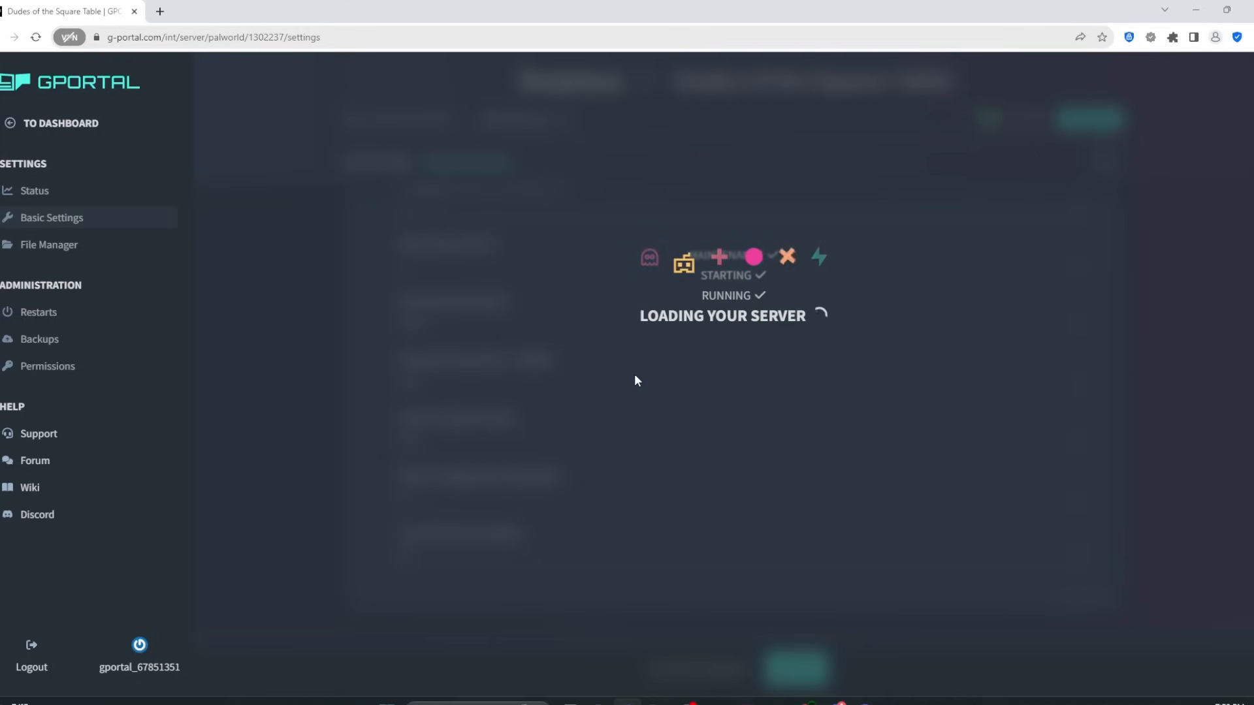
Step: Wait for the server to reload to Running, then scroll back up the settings page
scroll(918, 410, up, 15)
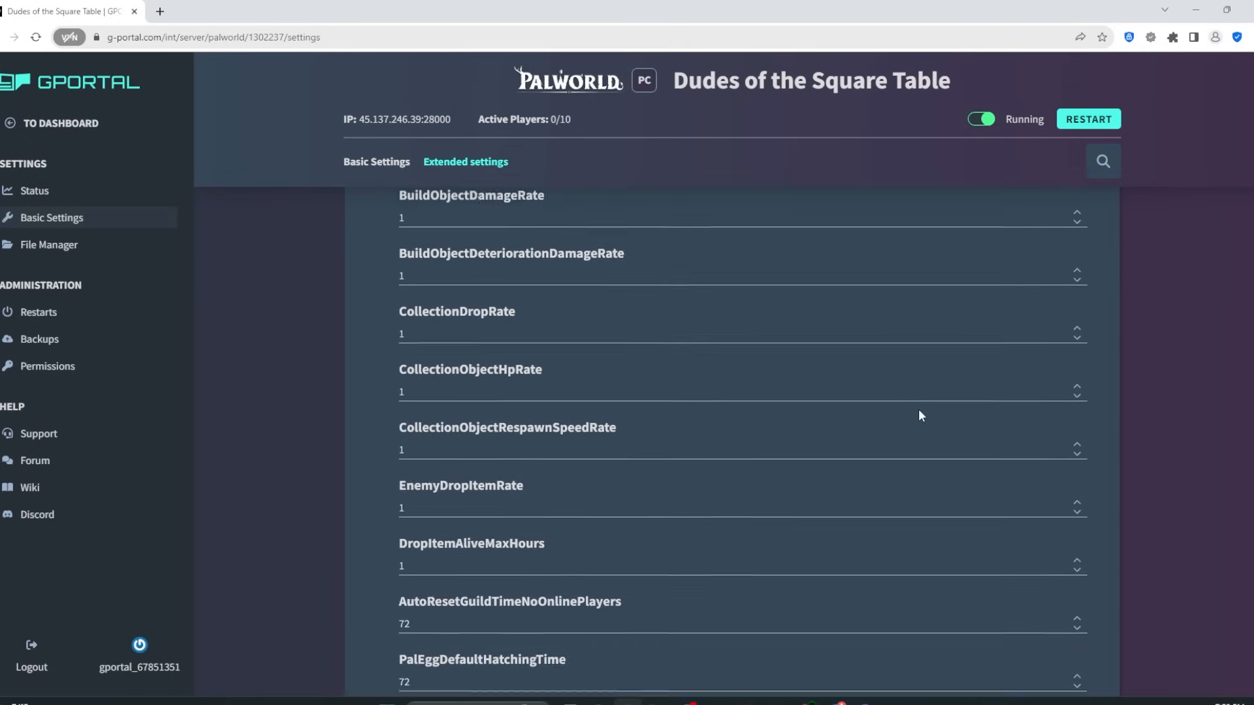
Step: Go to the server's Status page and copy its IP address 45.137.246.39:28000
scroll(918, 409, up, 10)
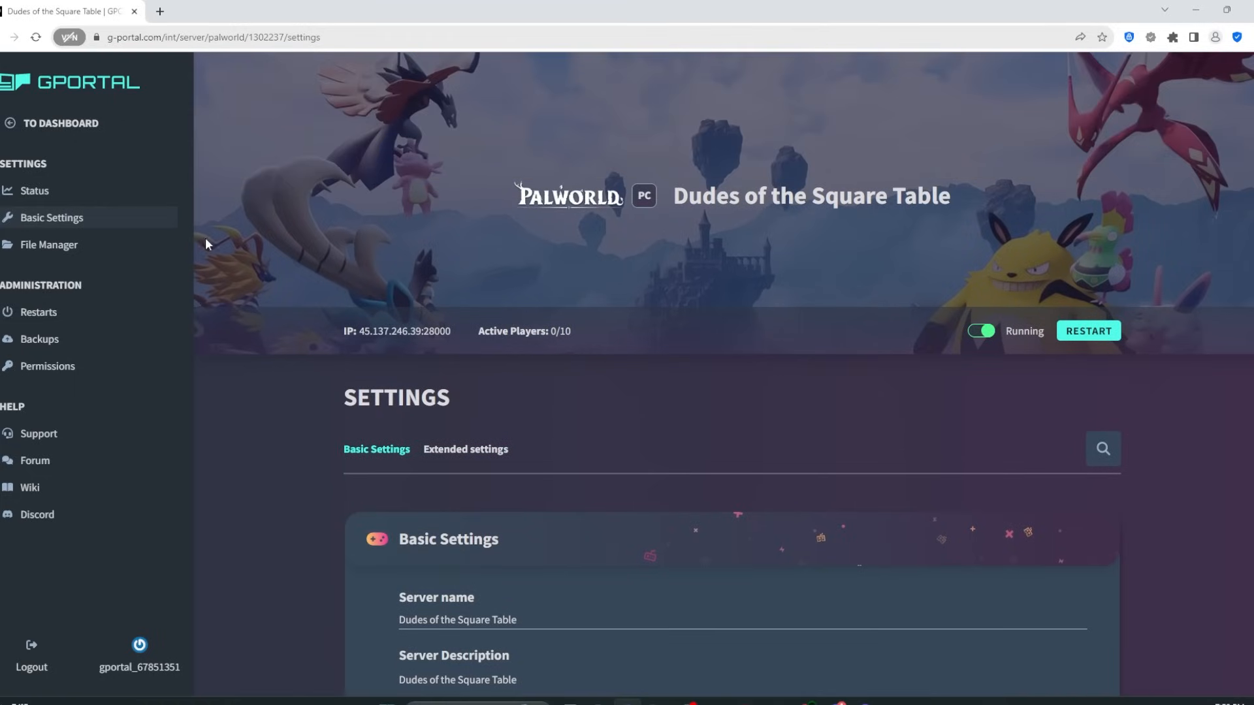
click(58, 191)
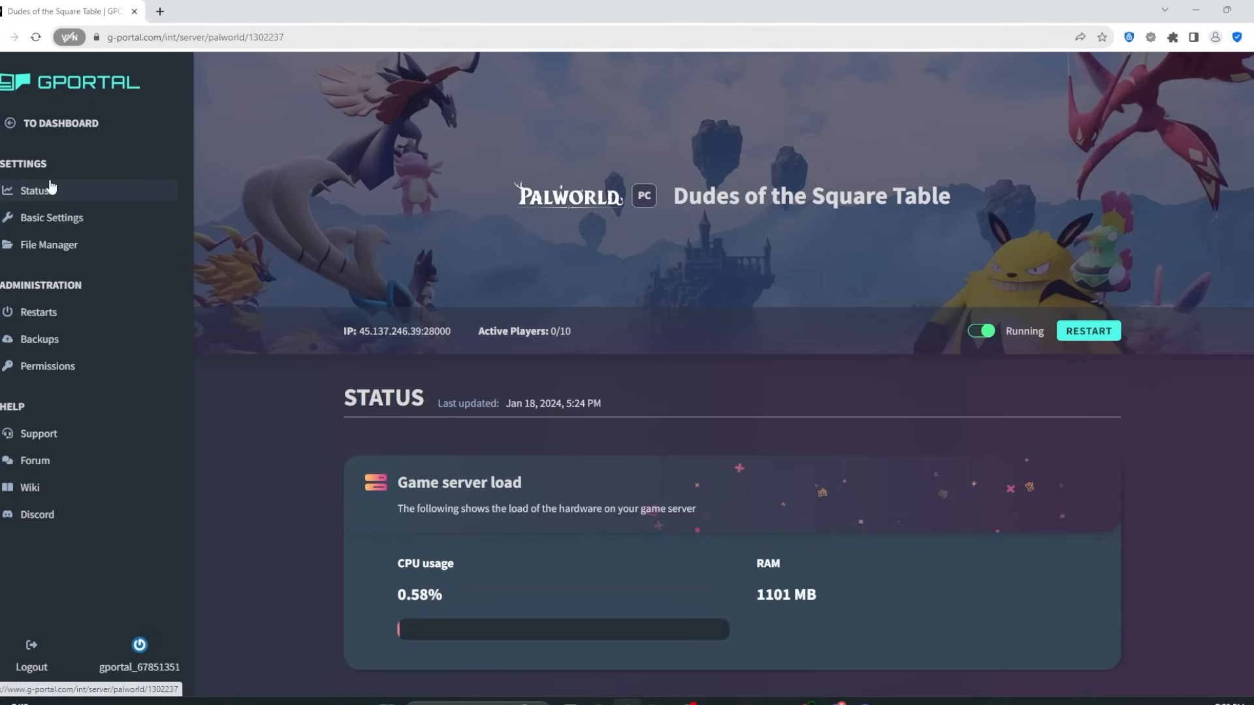
scroll(512, 330, down, 5)
scroll(234, 249, up, 5)
click(40, 218)
scroll(666, 378, down, 4)
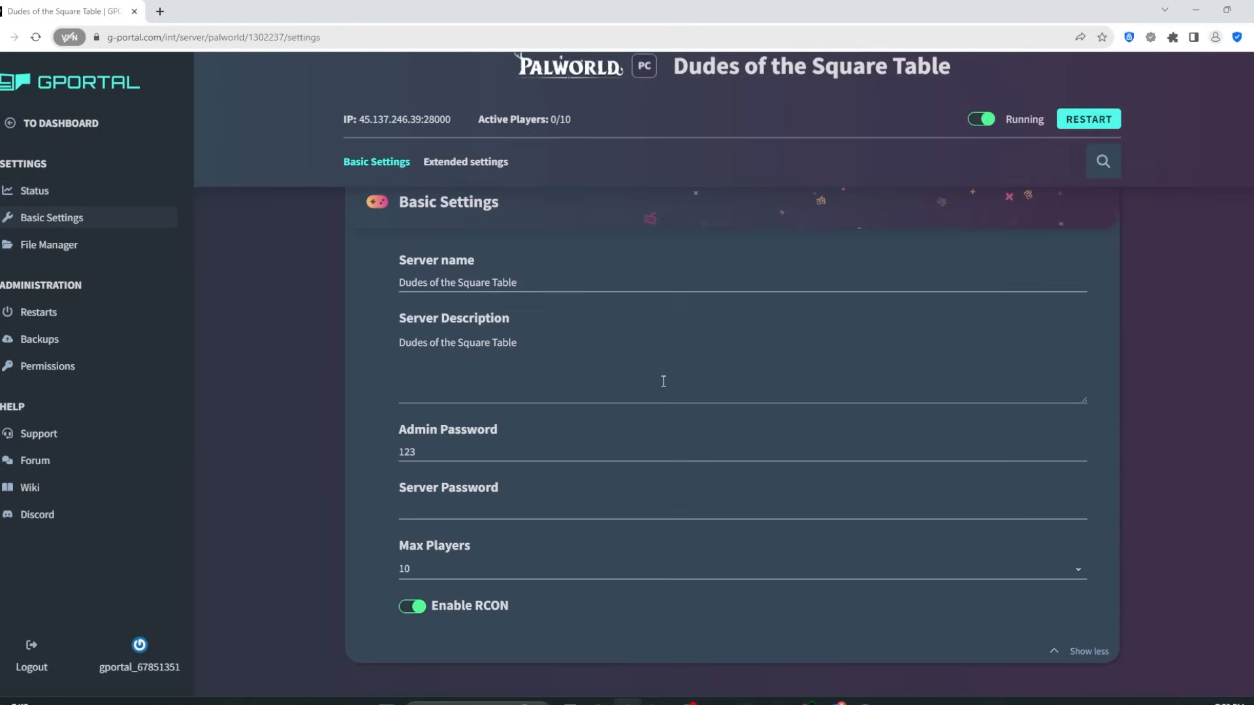
scroll(411, 385, up, 5)
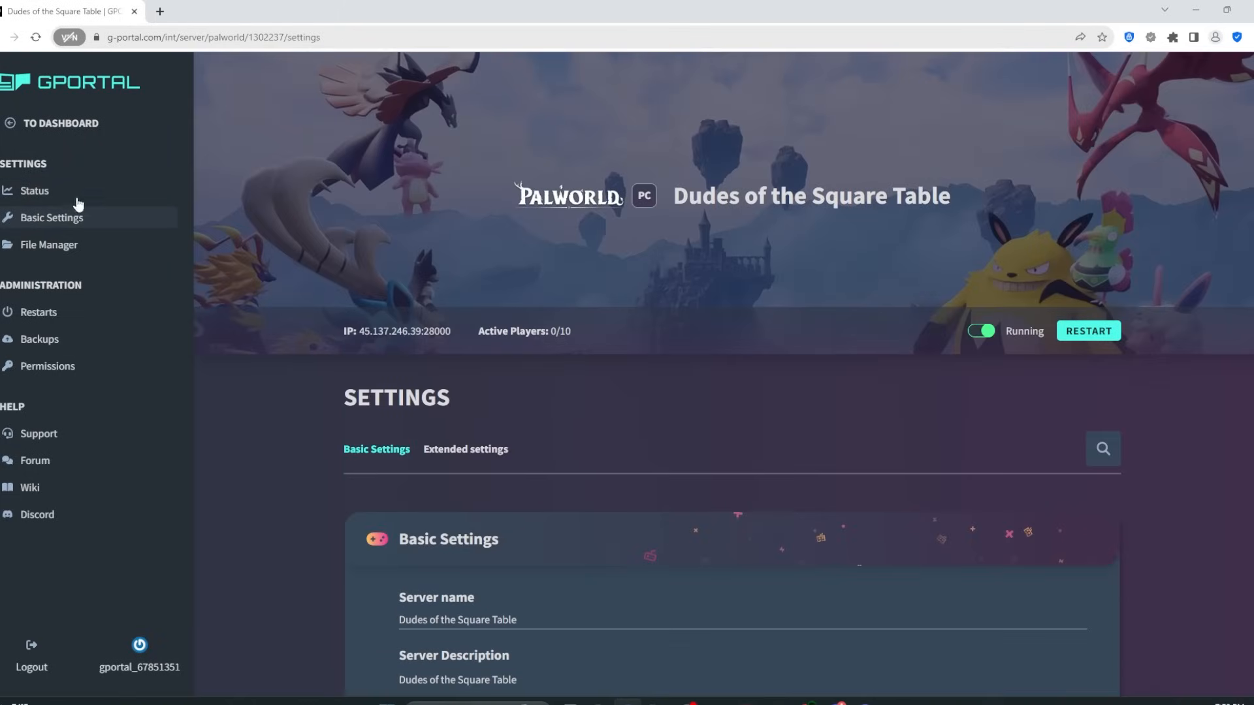
click(65, 192)
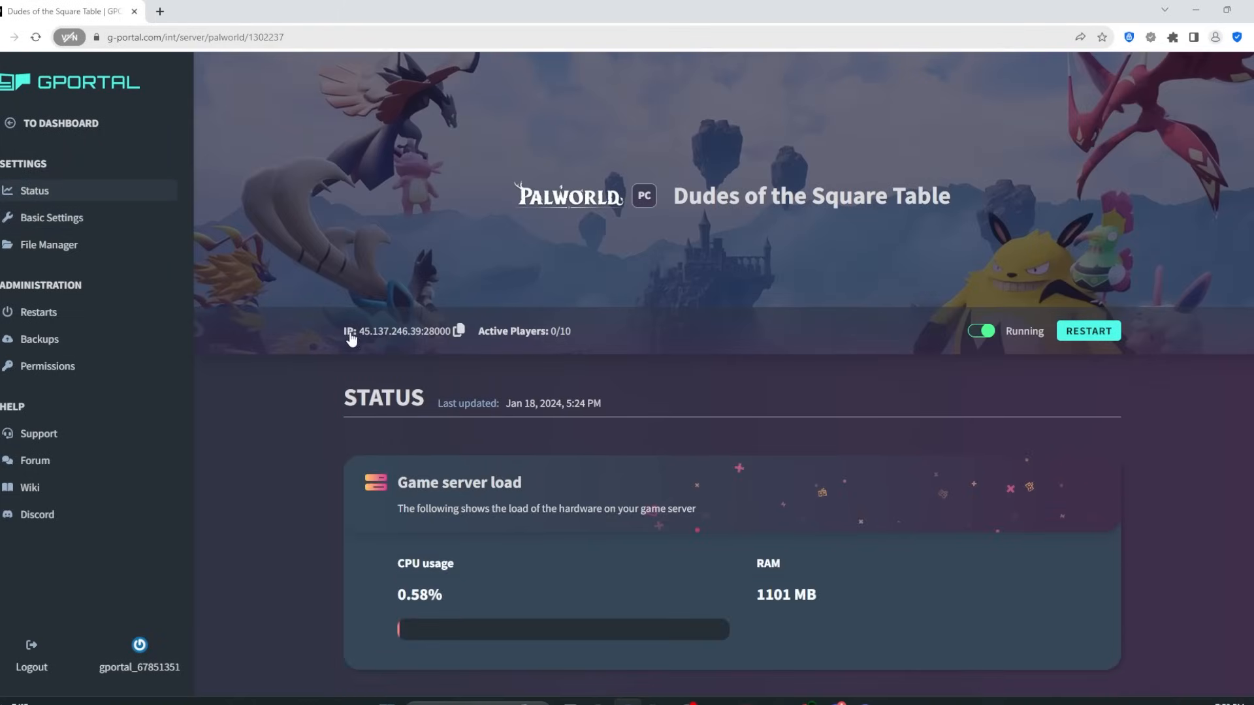
mouse_move(384, 330)
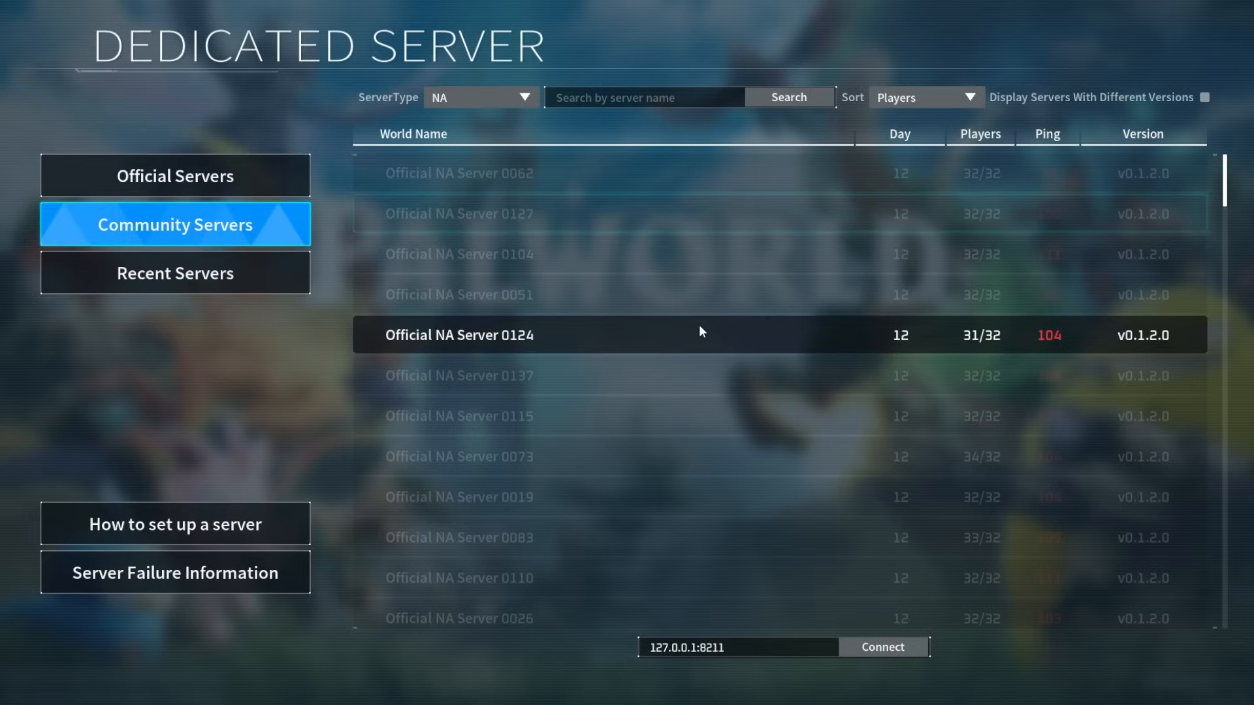
Step: Replace 127.0.0.1:8211 with the pasted address 45.137.246.39:28000 and connect
drag(751, 654, 585, 647)
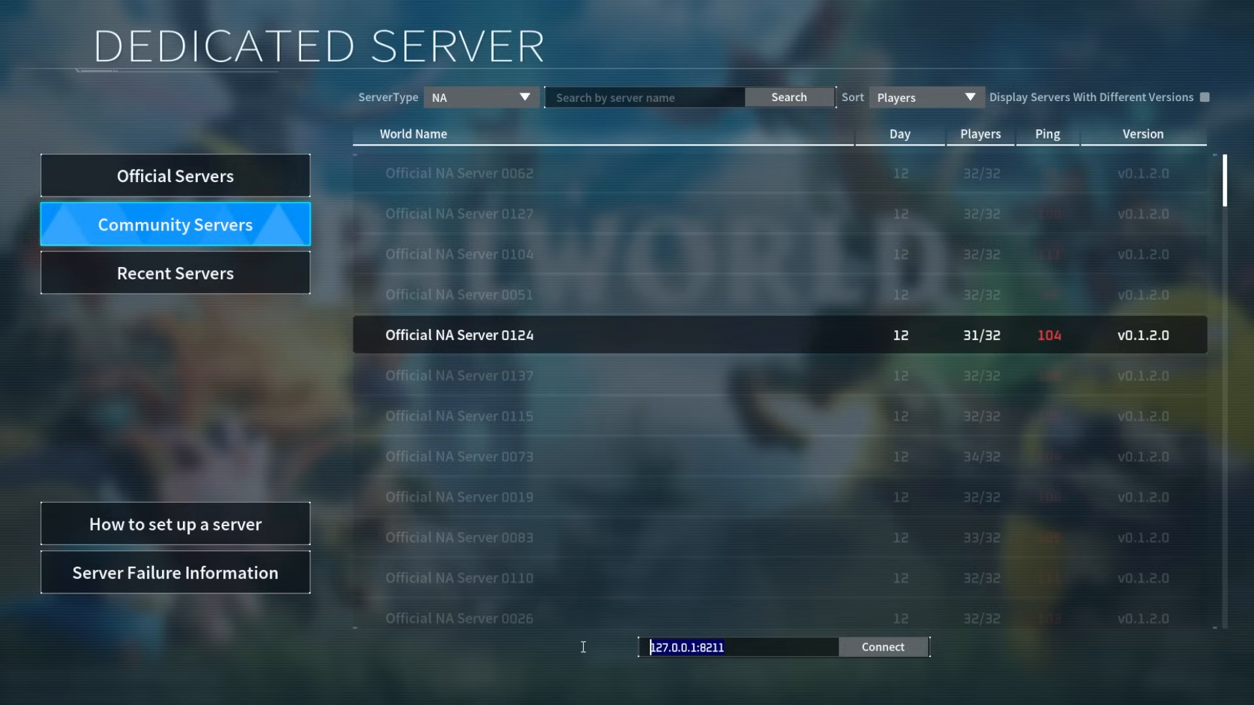
key(BackSpace)
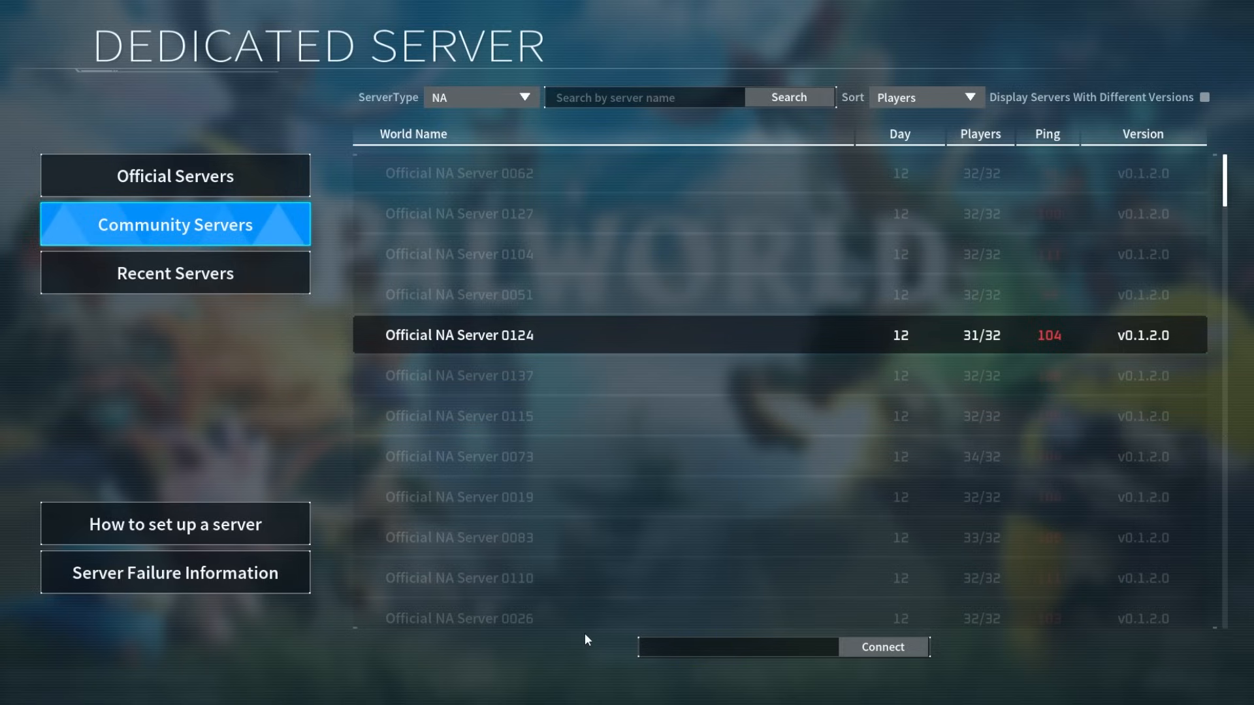
key(ctrl+v)
click(885, 650)
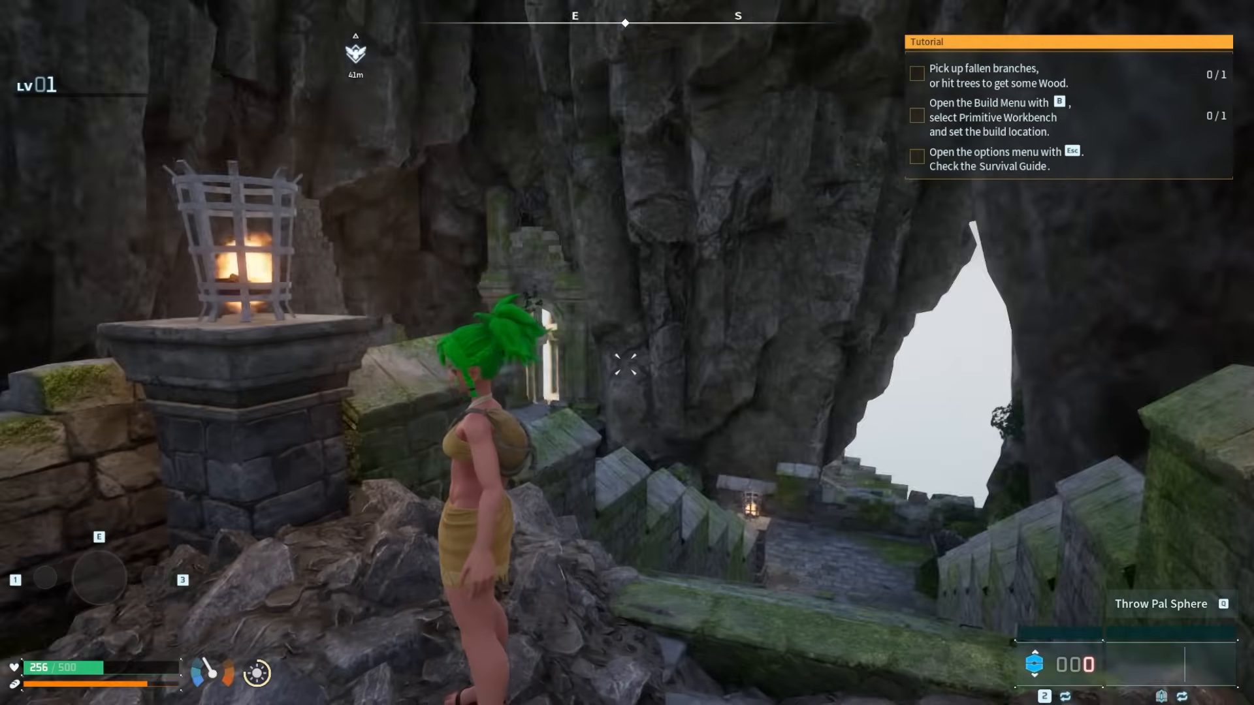
Step: Sprint along the path through the arch and jump onto the stone platform
key(w)
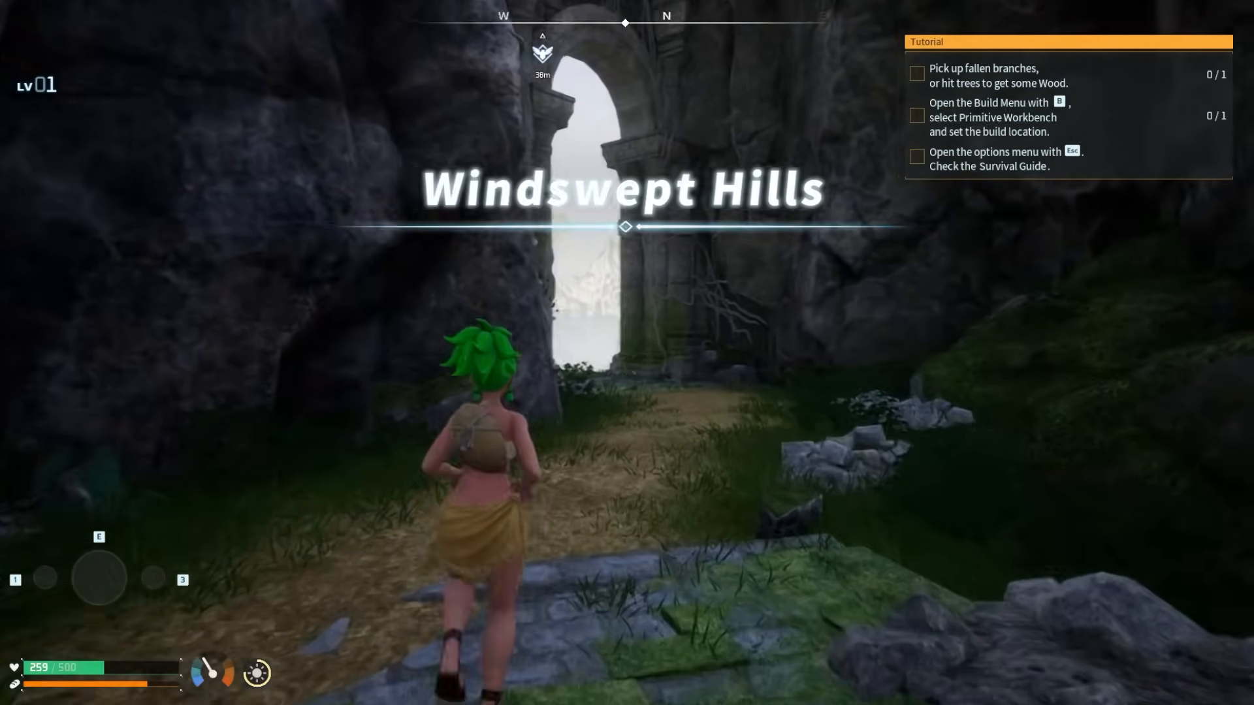
key(shift)
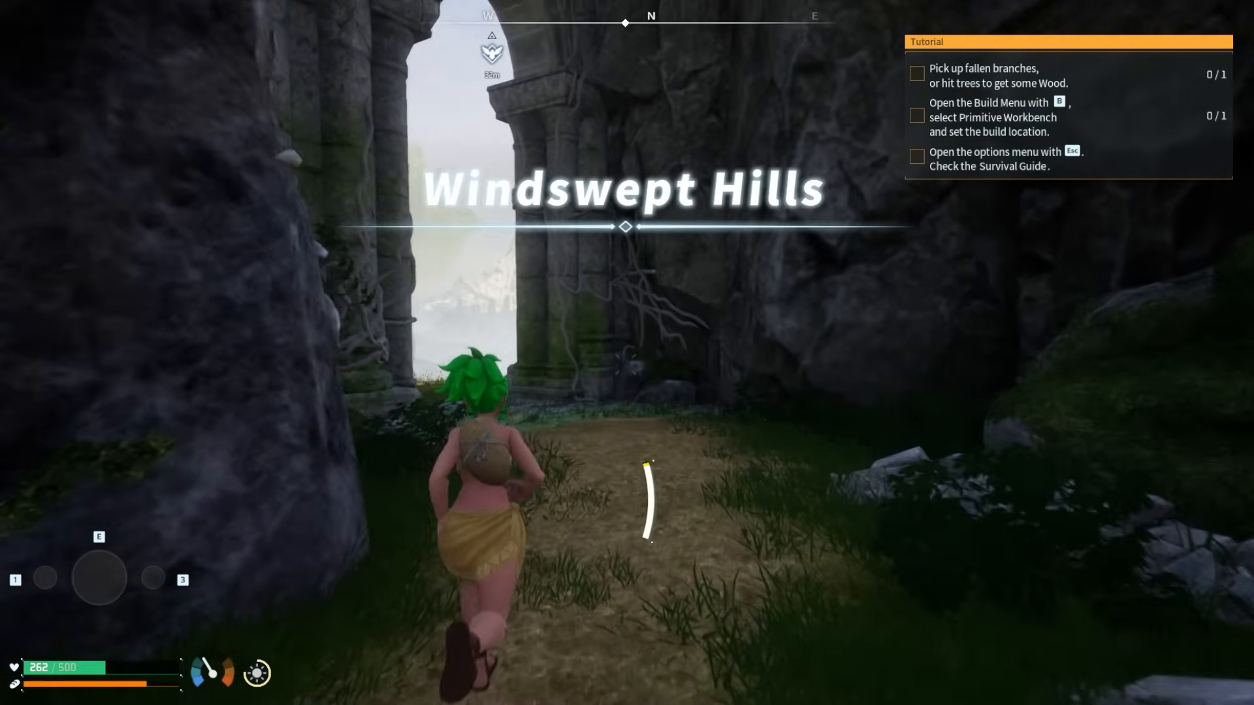
key(w)
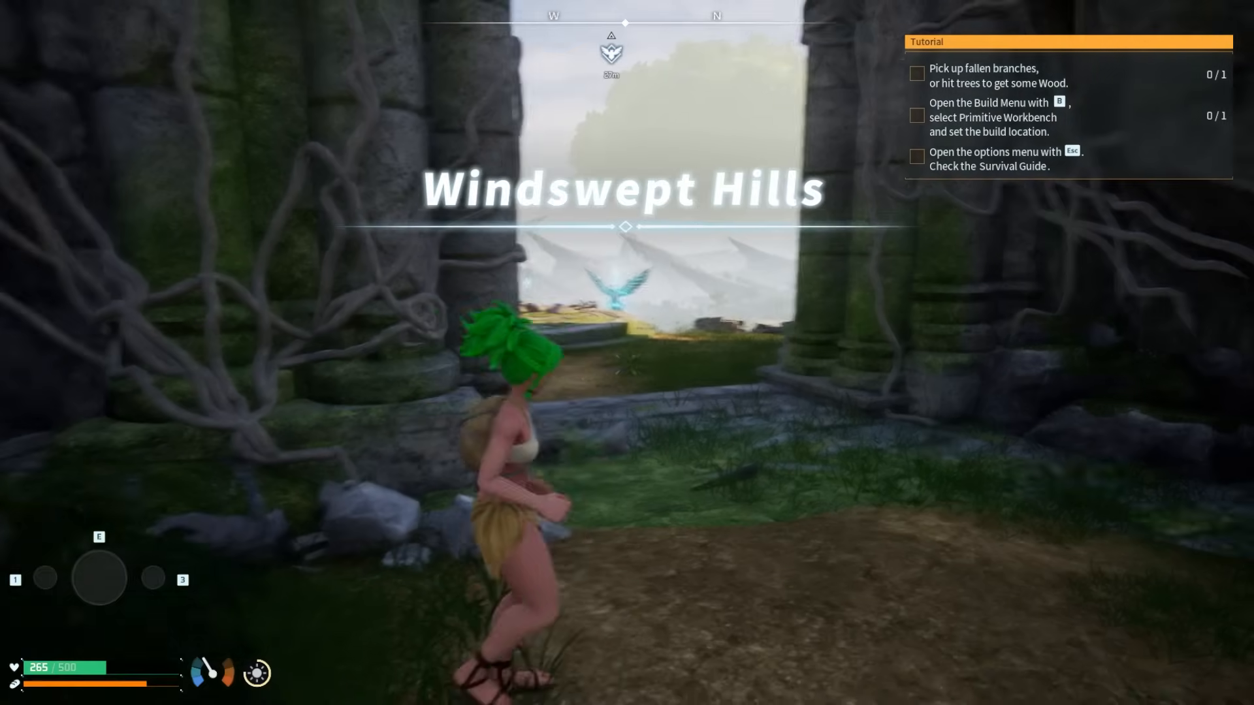
key(w)
key(shift)
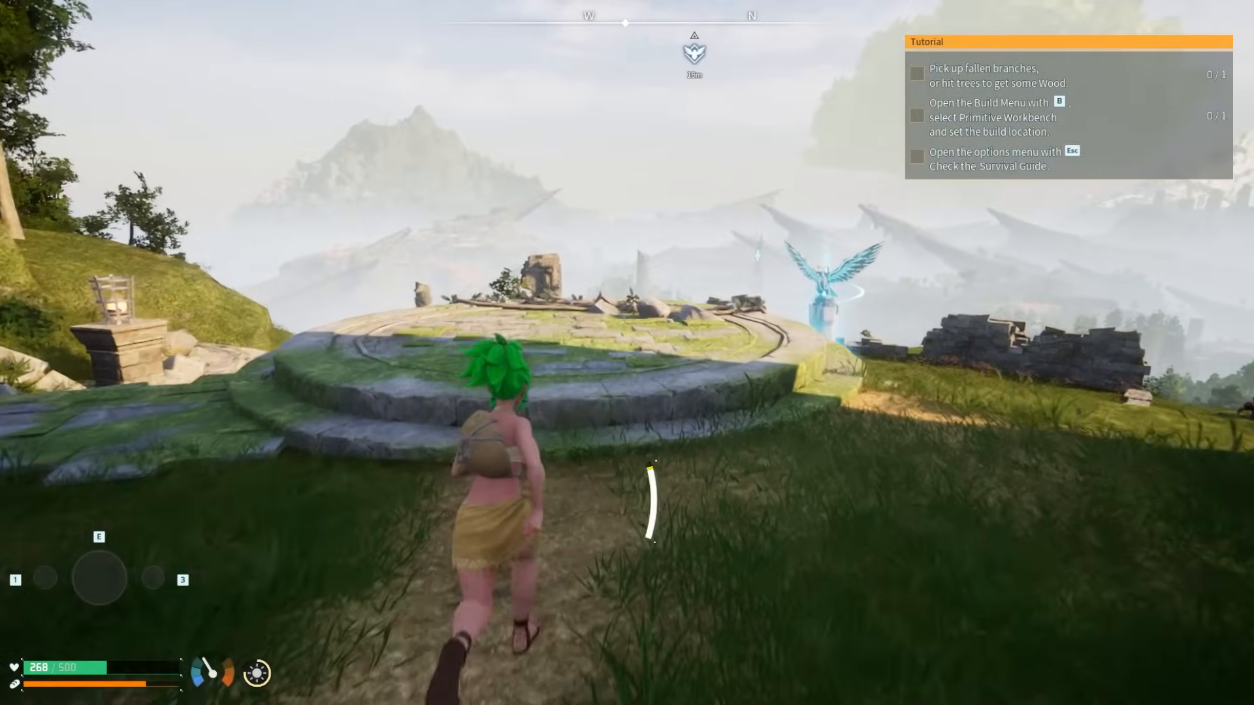
key(space)
Step: Run through the ruined colonnade, over the statue hilltop and down to the campfire
key(w)
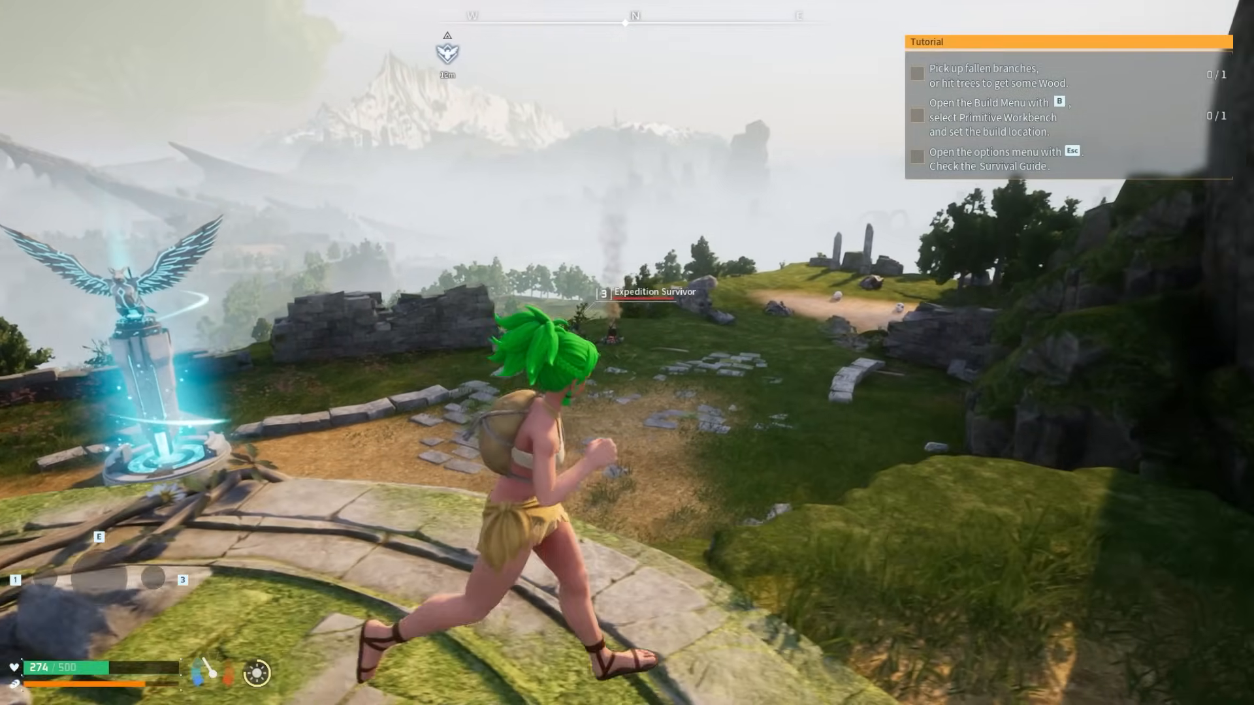
key(w)
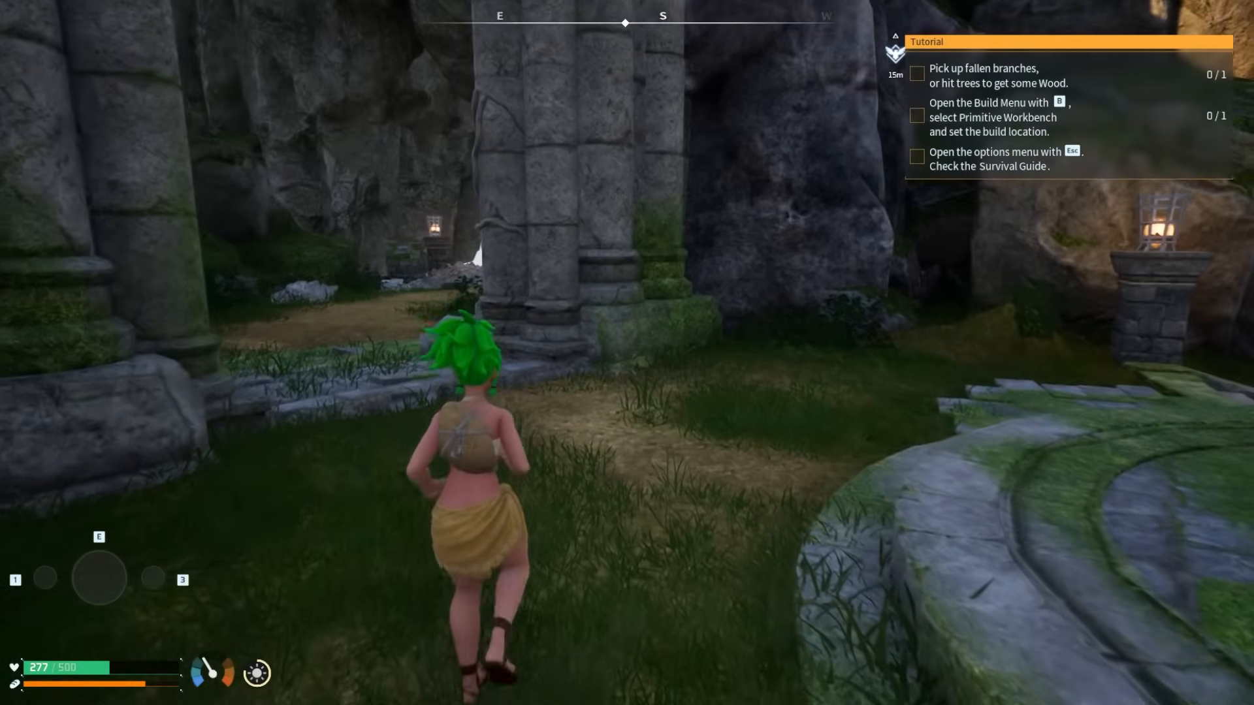
key(w)
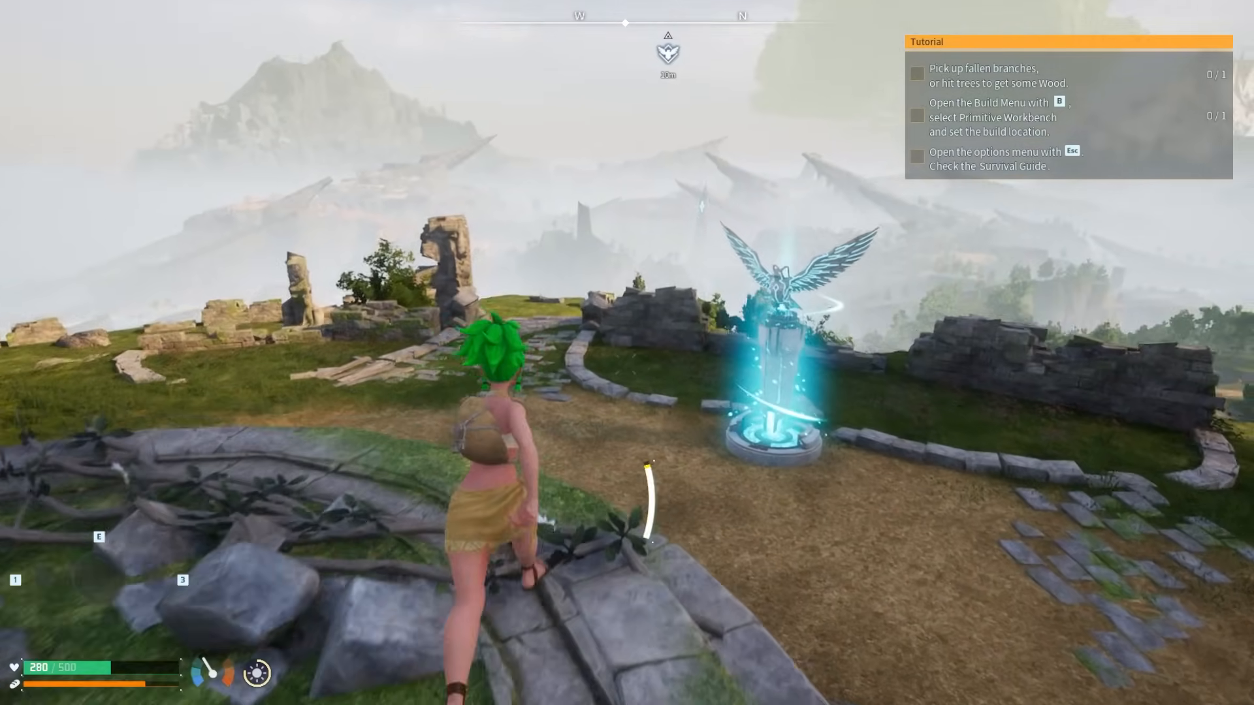
key(w)
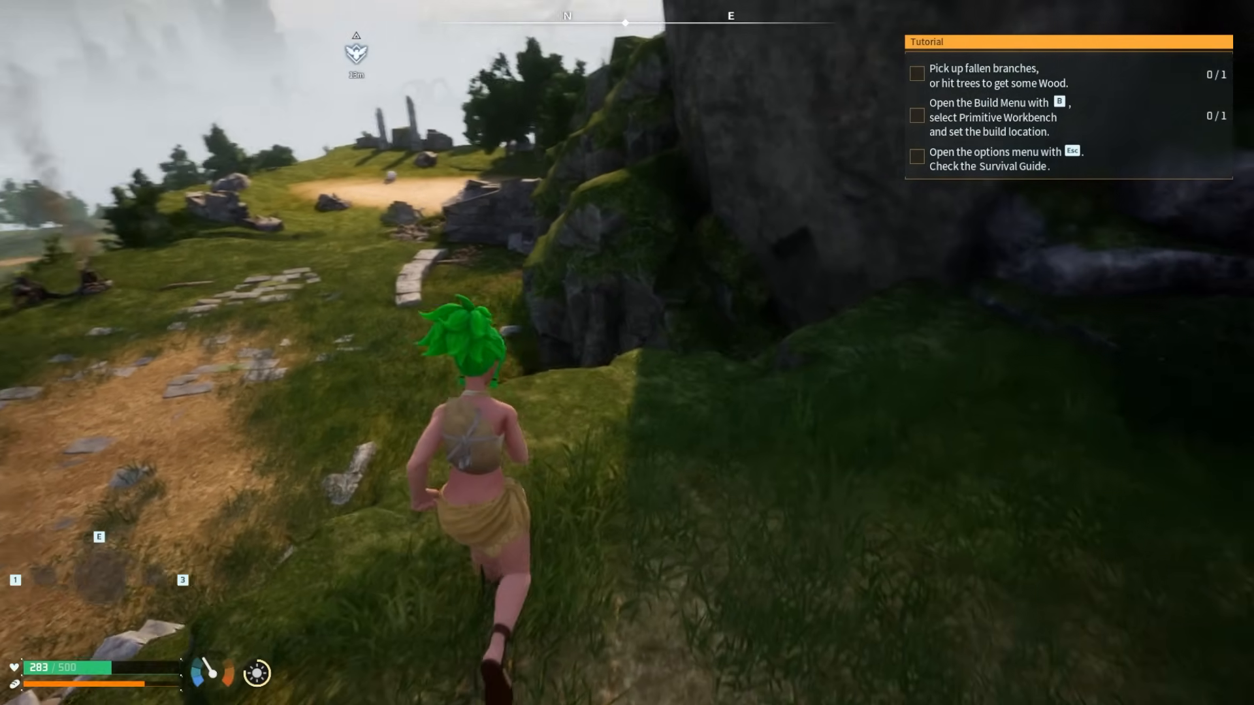
key(w)
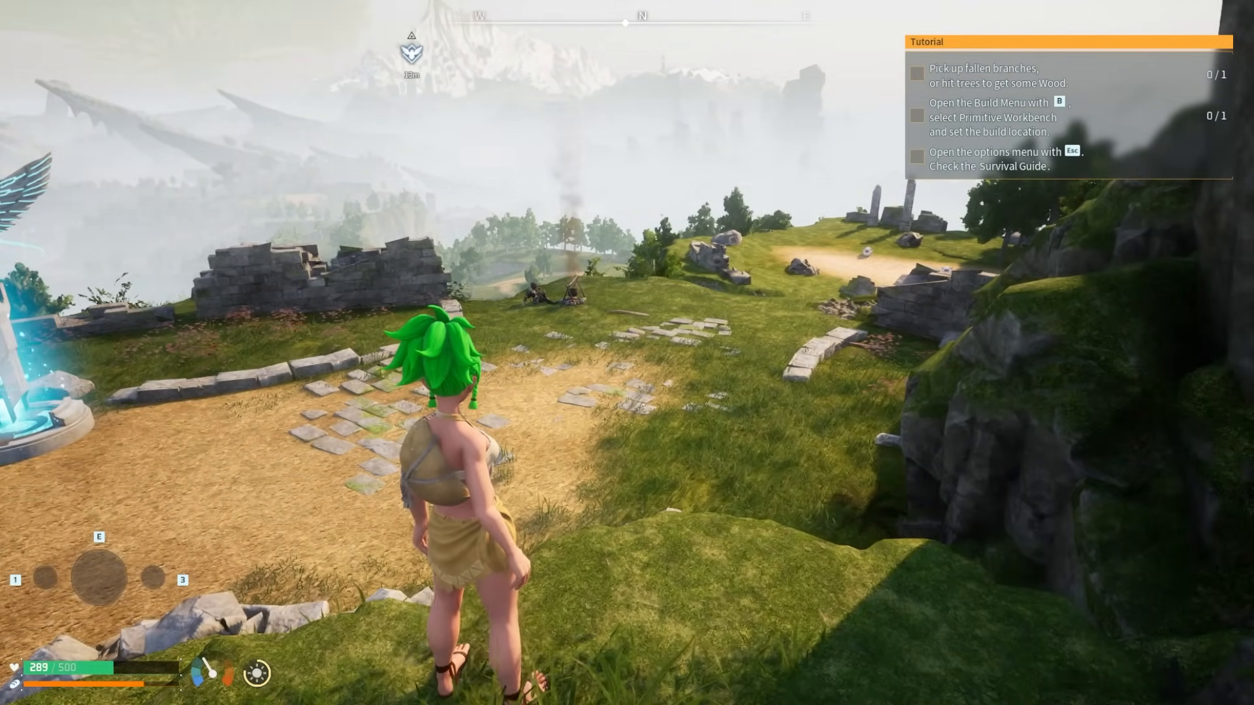
key(w)
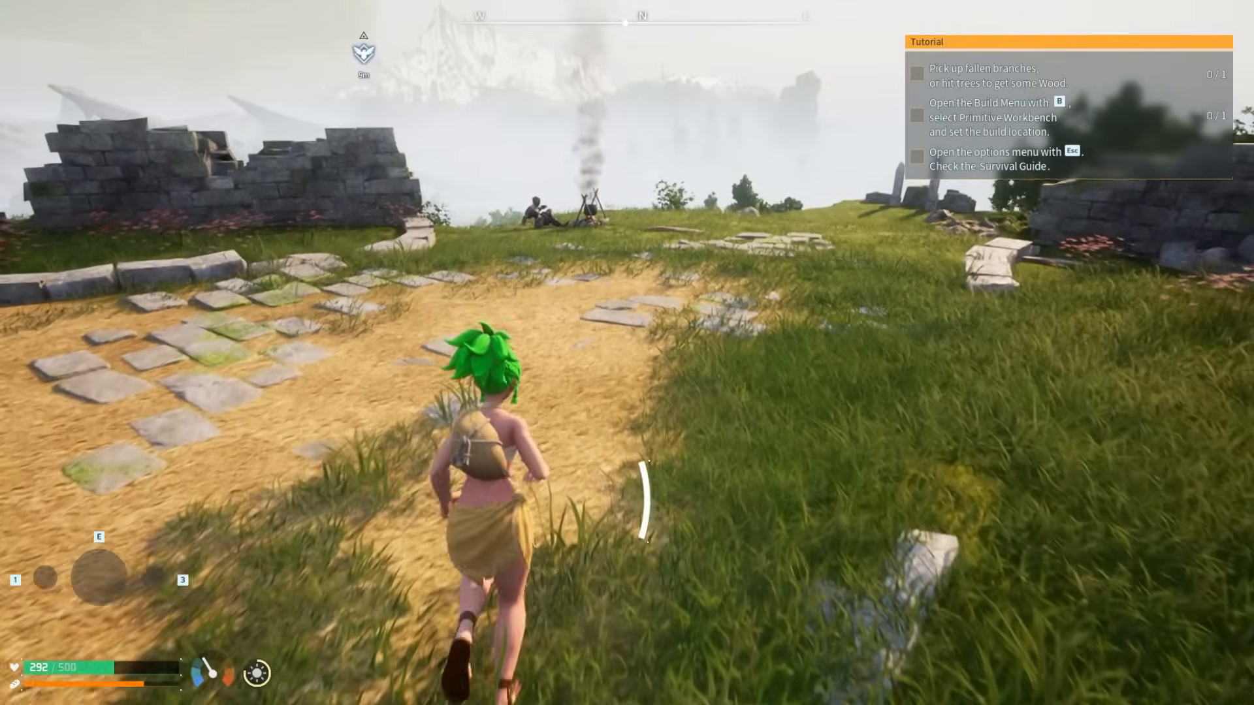
key(w)
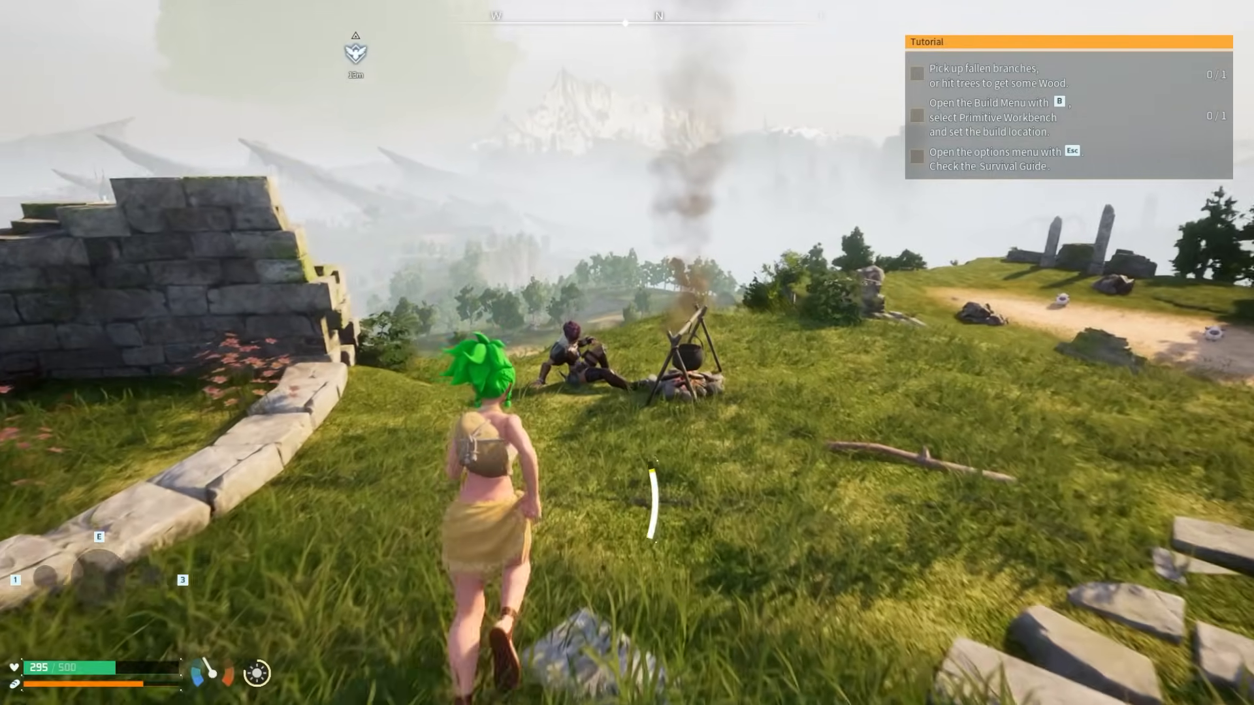
Step: Talk to the Expedition Survivor and finish the dialogue, receiving 10 Wood
key(w)
key(f)
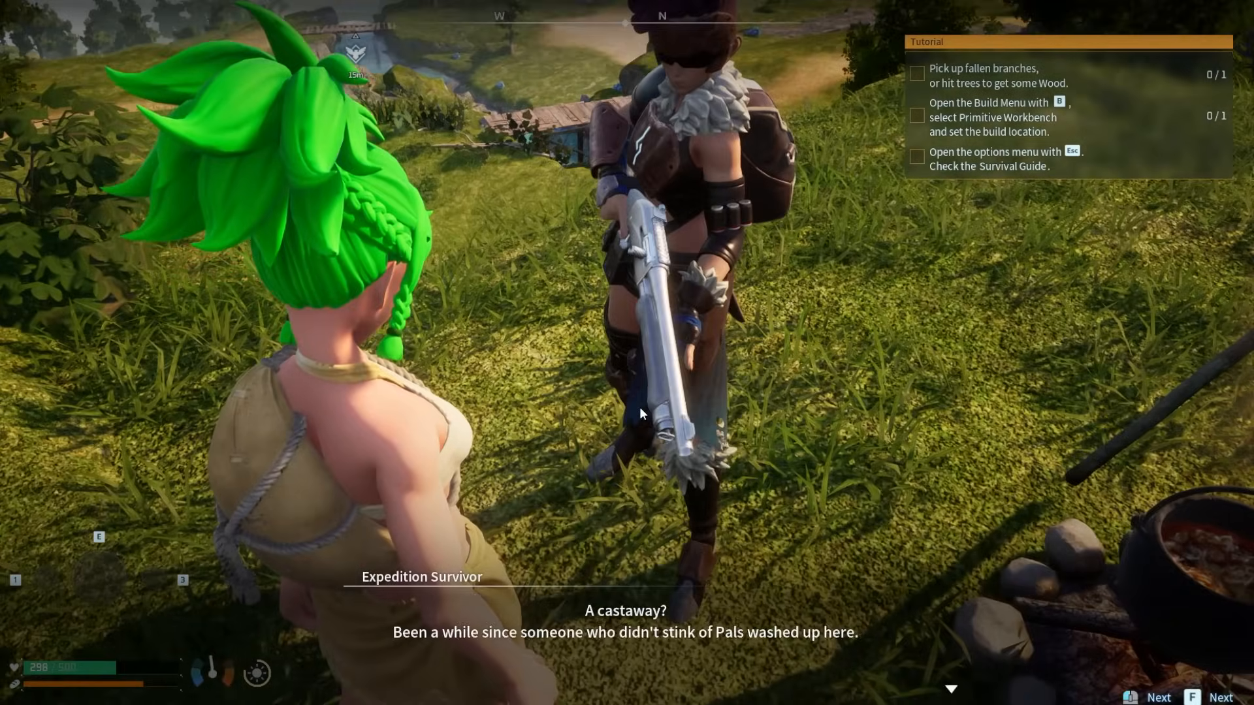
click(736, 376)
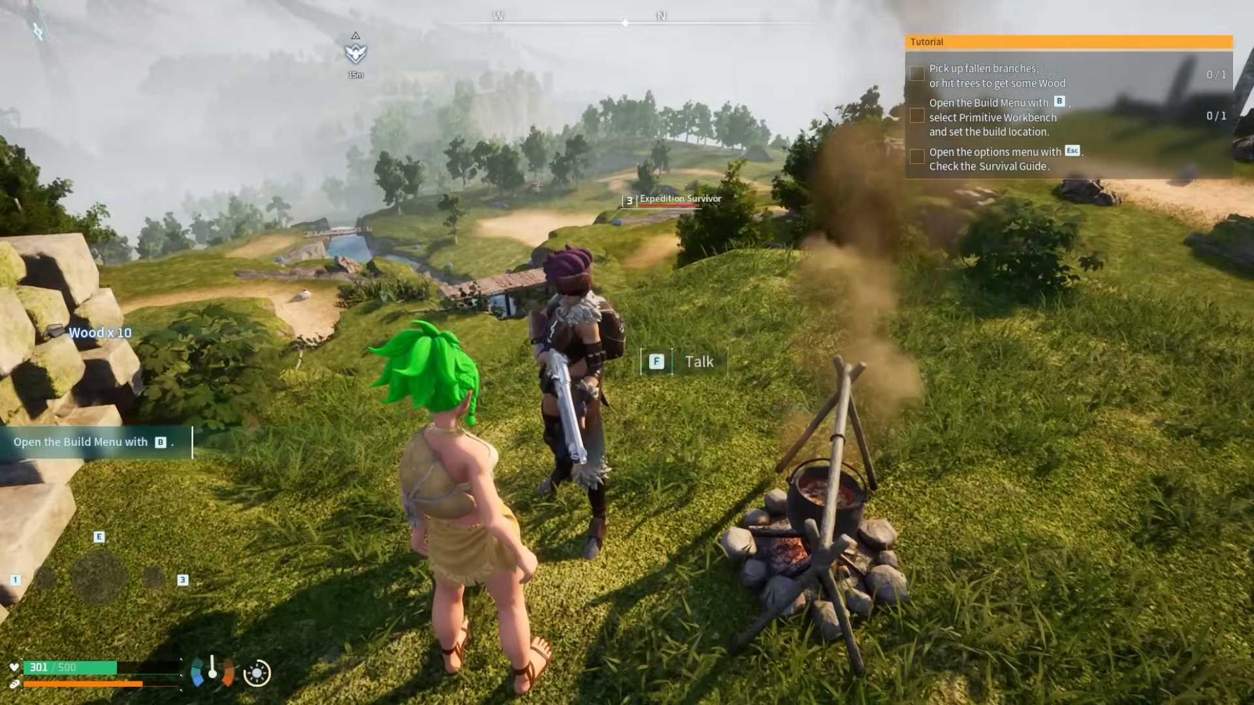
Step: Run back up the cliff and across the stone ruins to face the statue courtyard
key(w)
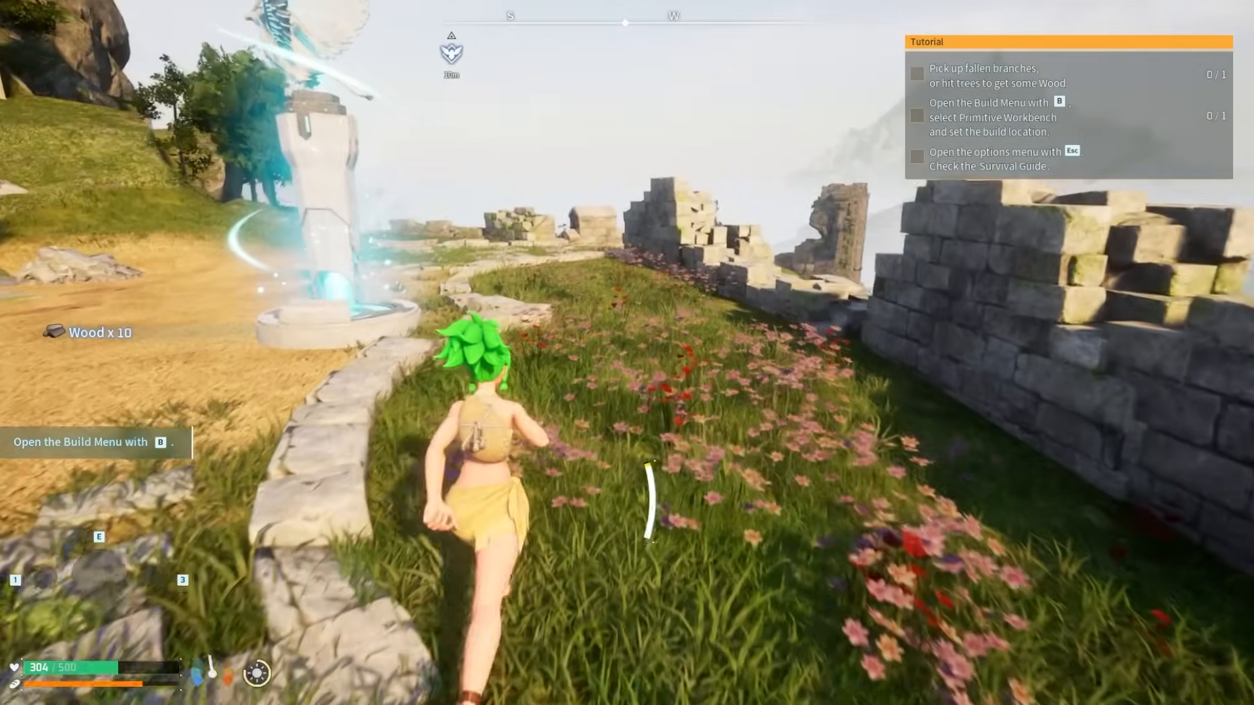
key(w)
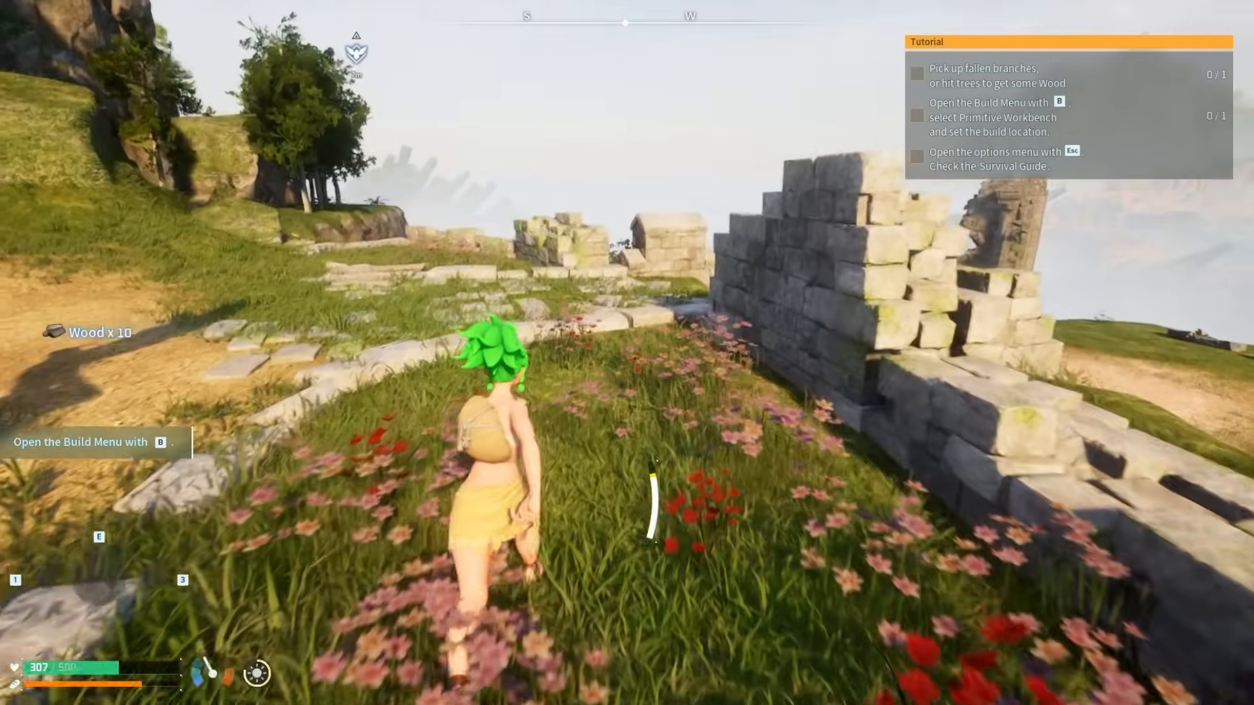
key(w)
key(w)
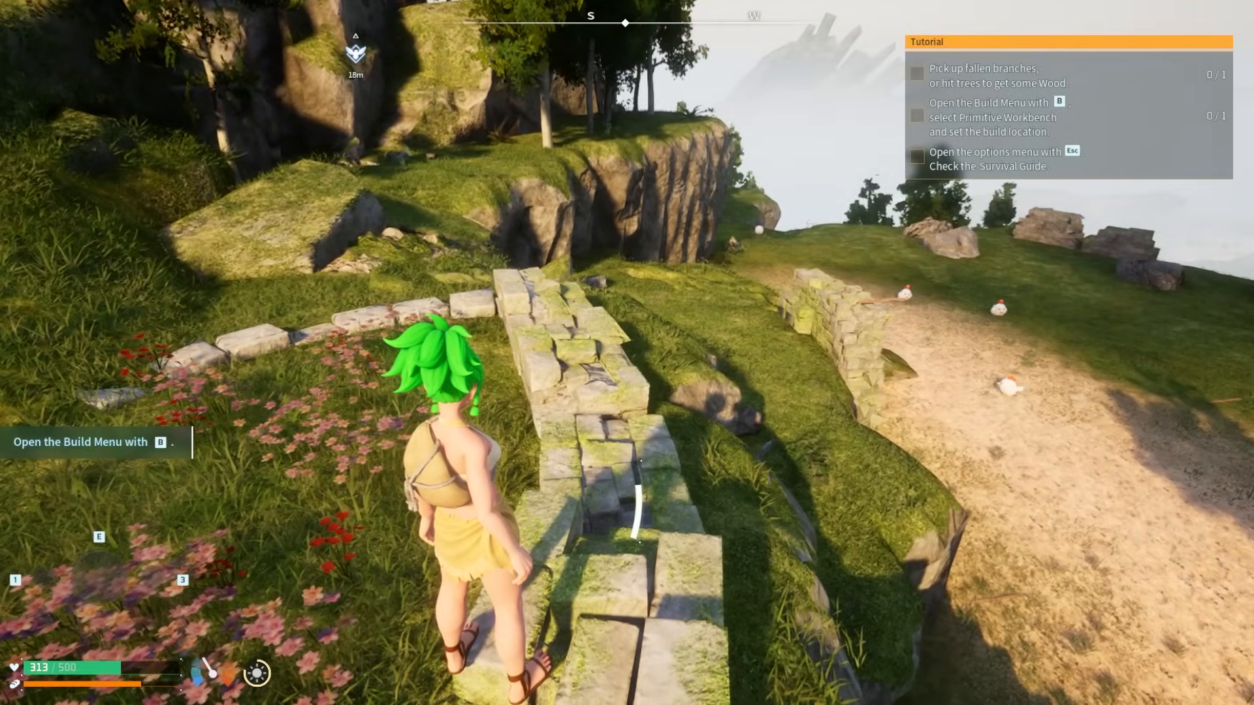
key(w)
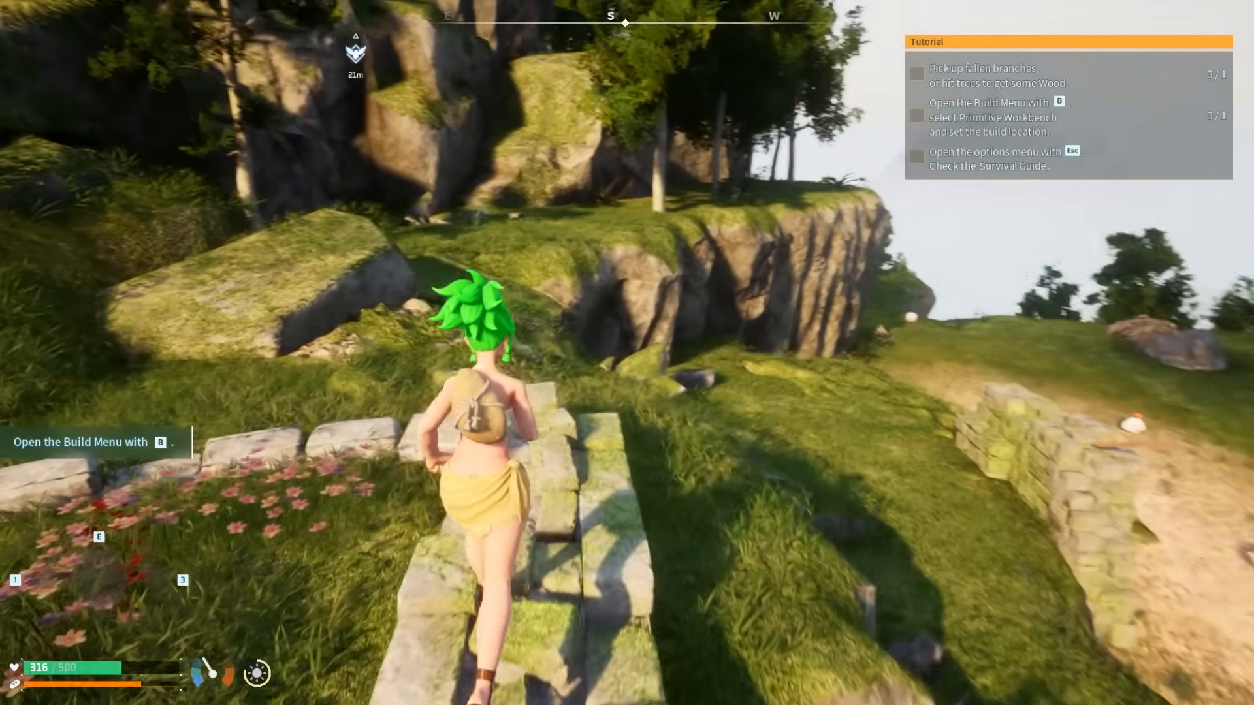
key(w)
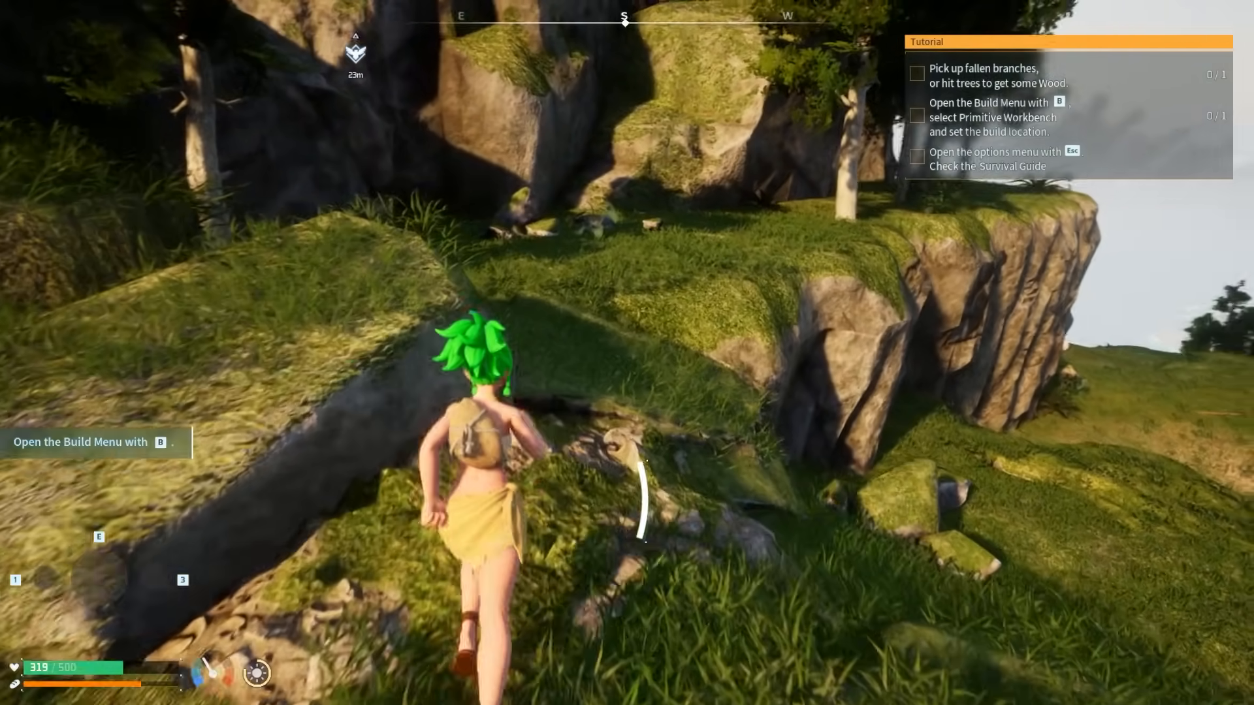
key(w)
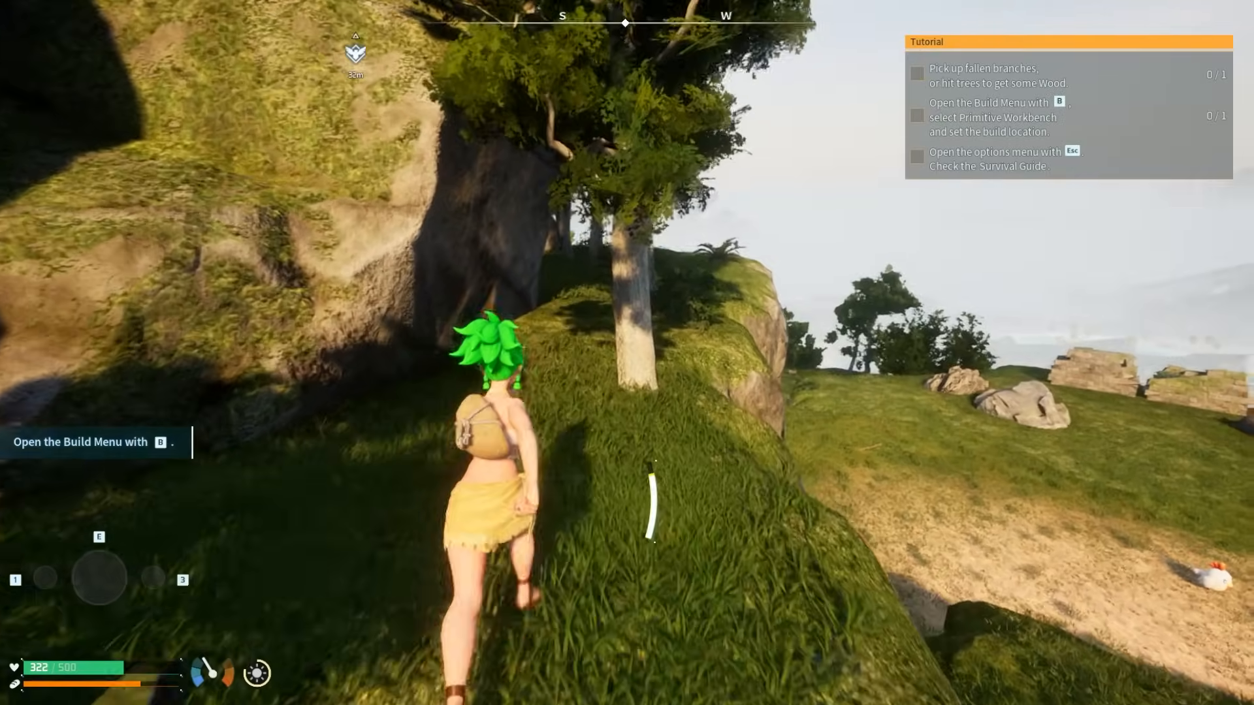
key(w)
key(w)
key(w)
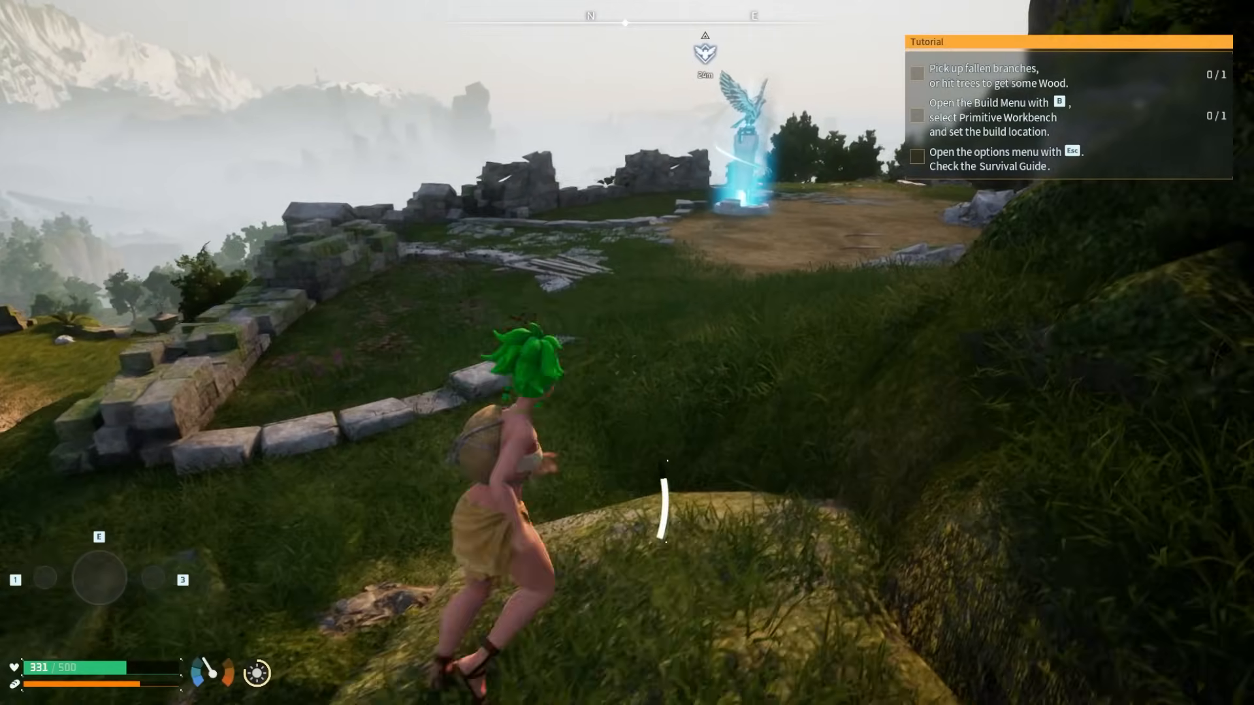
key(w)
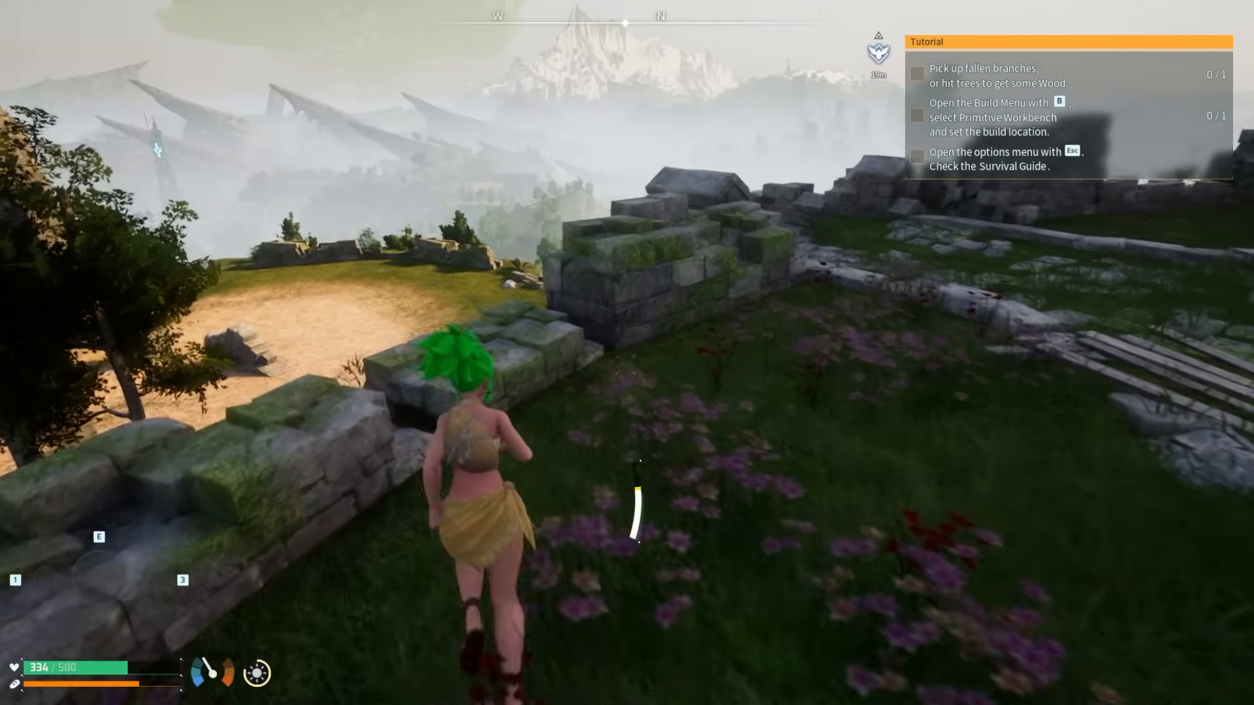
key(w)
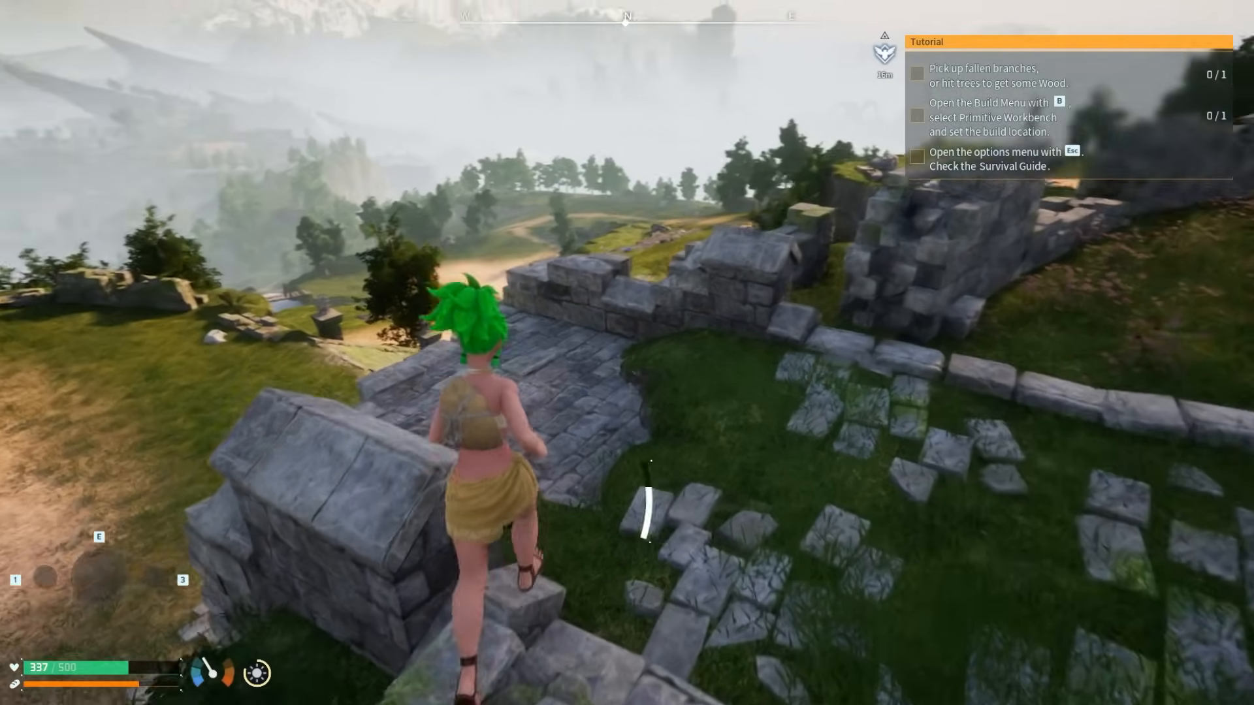
key(w)
key(w)
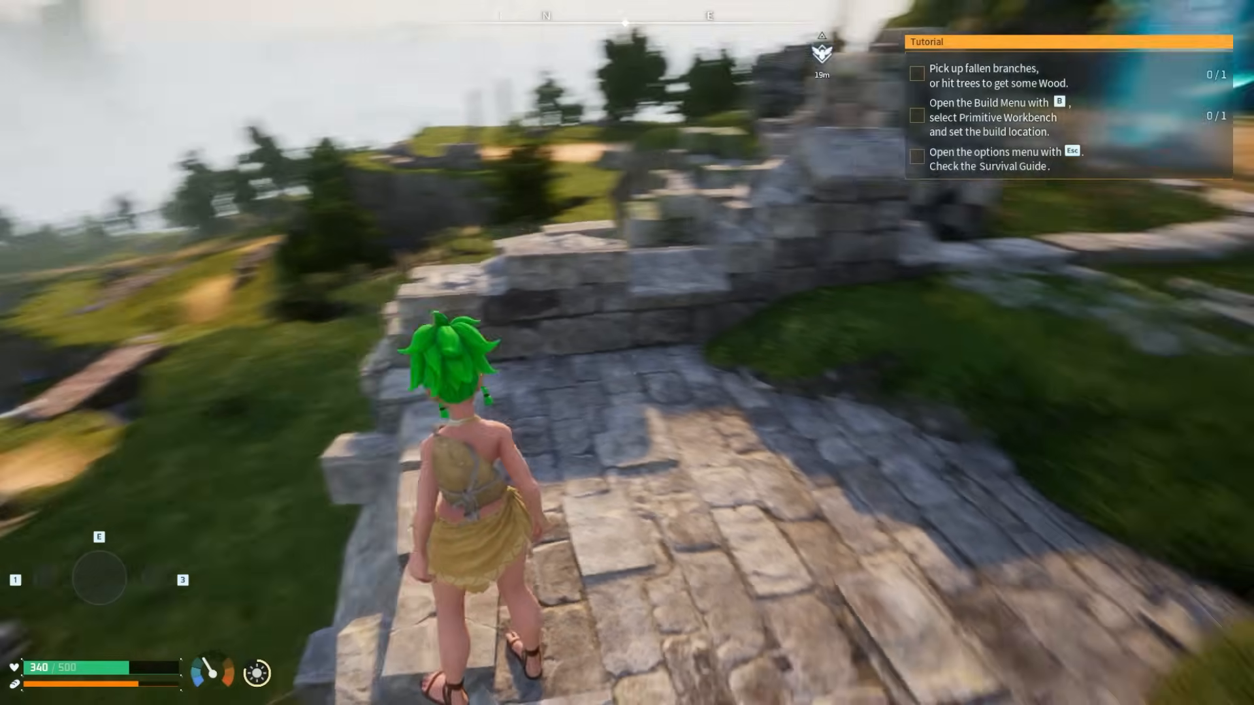
key(w)
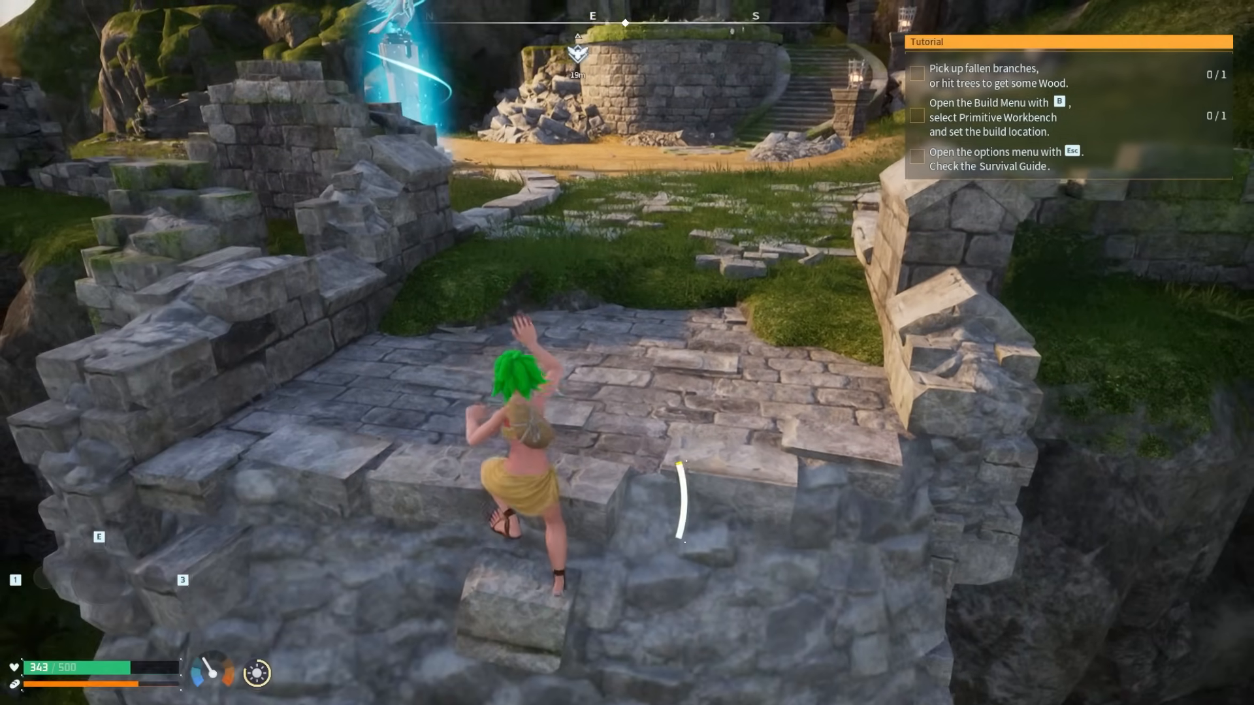